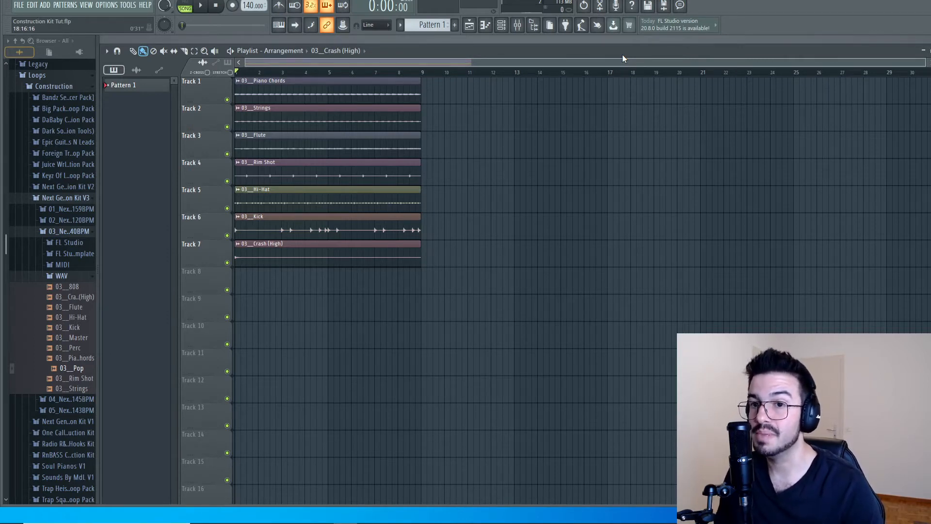
# Play the full eight-bar arrangement of seven loops from the start and stop it.
pyautogui.click(203, 6)
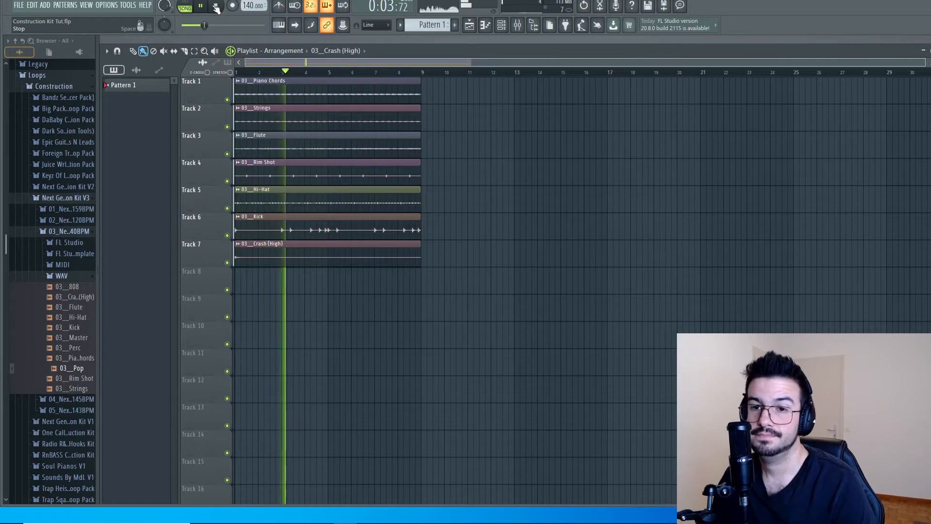
pyautogui.click(216, 6)
# Duplicate all seven loop clips ten times in a row, filling the timeline up to bar 89.
pyautogui.moveTo(558, 78); pyautogui.dragTo(297, 256)
pyautogui.hotkey('ctrl', 'b')
pyautogui.hotkey('ctrl', 'b')
pyautogui.hotkey('ctrl', 'b')
pyautogui.hotkey('ctrl', 'b')
pyautogui.hotkey('ctrl', 'b')
pyautogui.hotkey('ctrl', 'b')
pyautogui.hotkey('ctrl', 'b')
pyautogui.hotkey('ctrl', 'b')
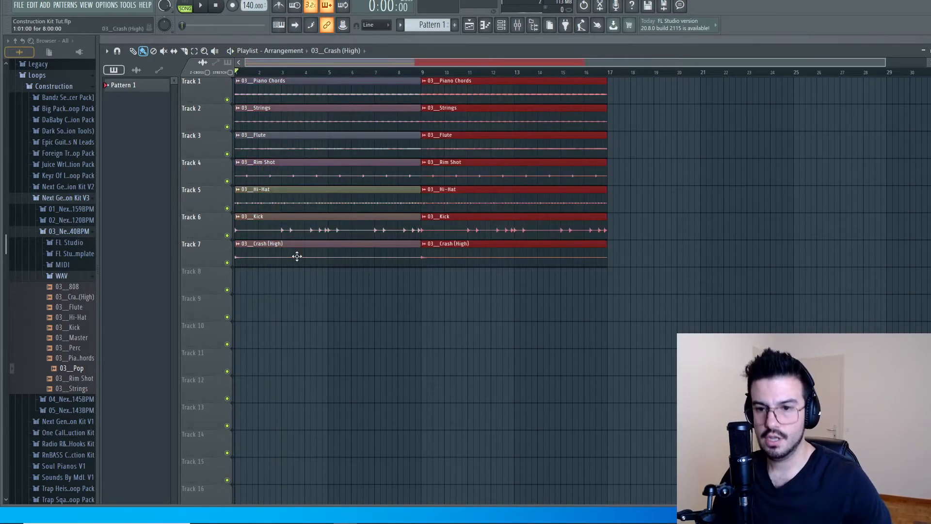
pyautogui.hotkey('ctrl', 'b')
pyautogui.hotkey('ctrl', 'b')
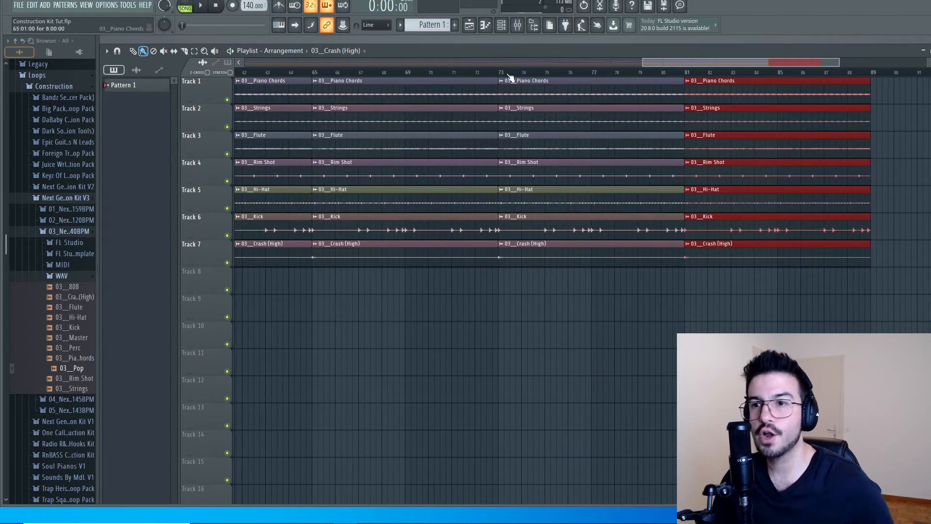
pyautogui.moveTo(641, 57); pyautogui.dragTo(244, 59)
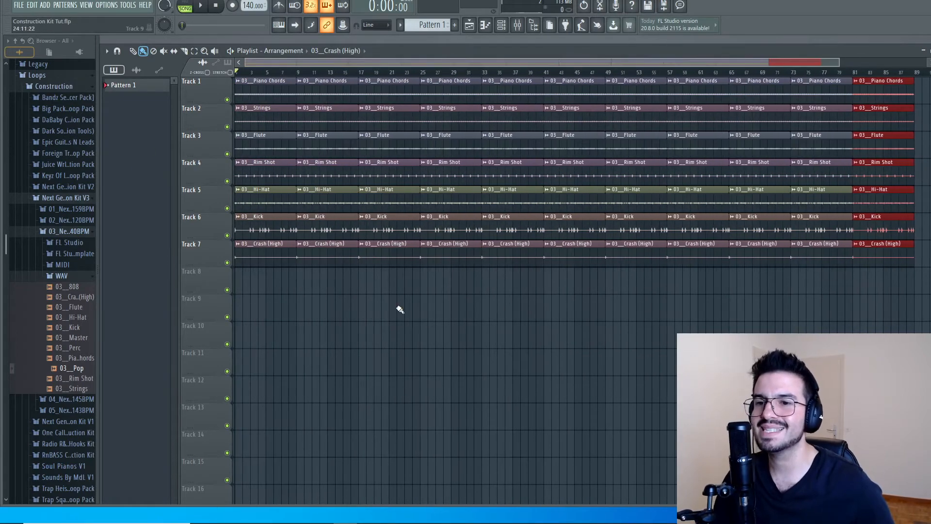
# Delete all the duplicated clips from bar 9 onward, keeping only the first eight bars.
pyautogui.moveTo(338, 282); pyautogui.dragTo(830, 51)
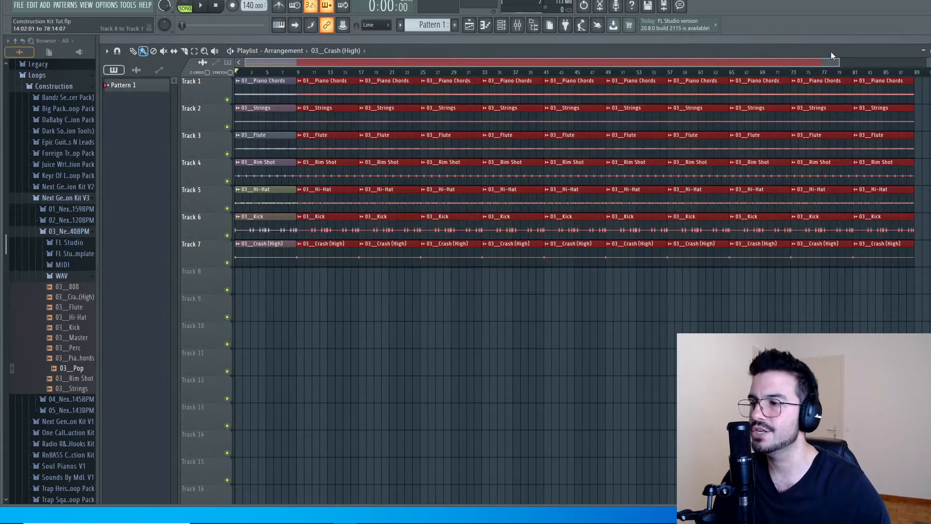
pyautogui.press('Delete')
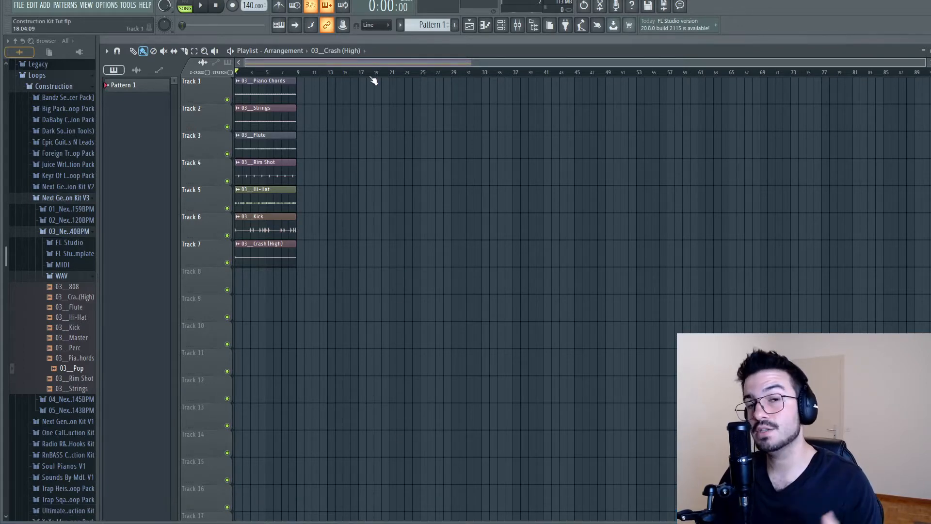
# Delete the Rim Shot, Hi-Hat, Kick and Crash (High) clips and play back the remaining melody loops.
pyautogui.moveTo(924, 59); pyautogui.dragTo(677, 119)
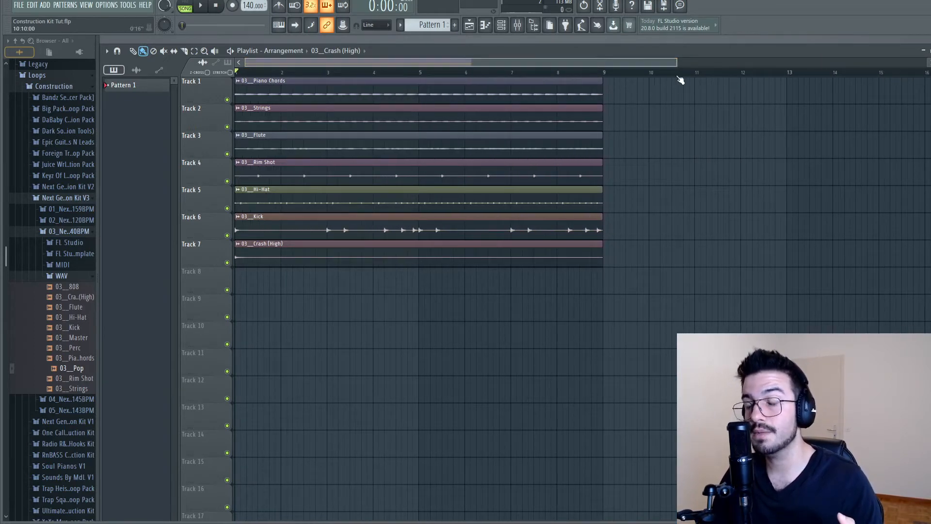
pyautogui.moveTo(677, 62); pyautogui.dragTo(793, 83)
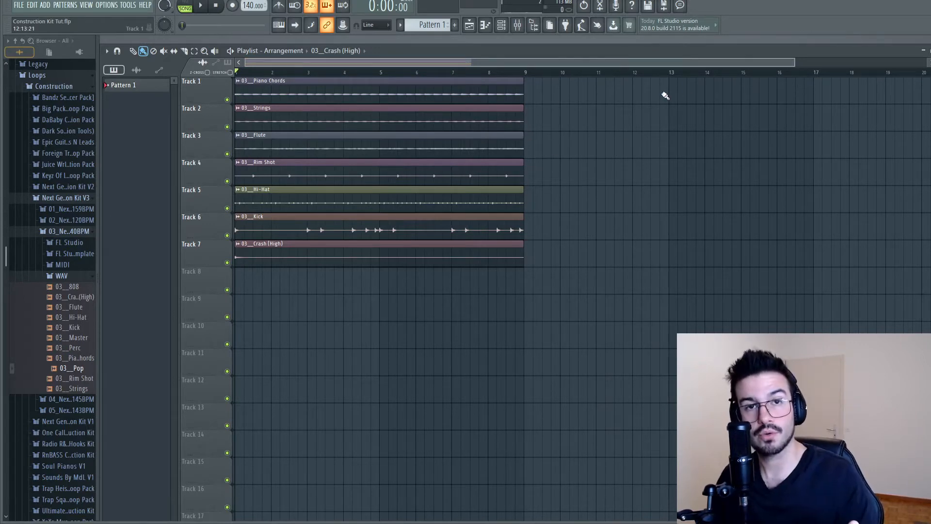
pyautogui.moveTo(794, 63); pyautogui.dragTo(885, 63)
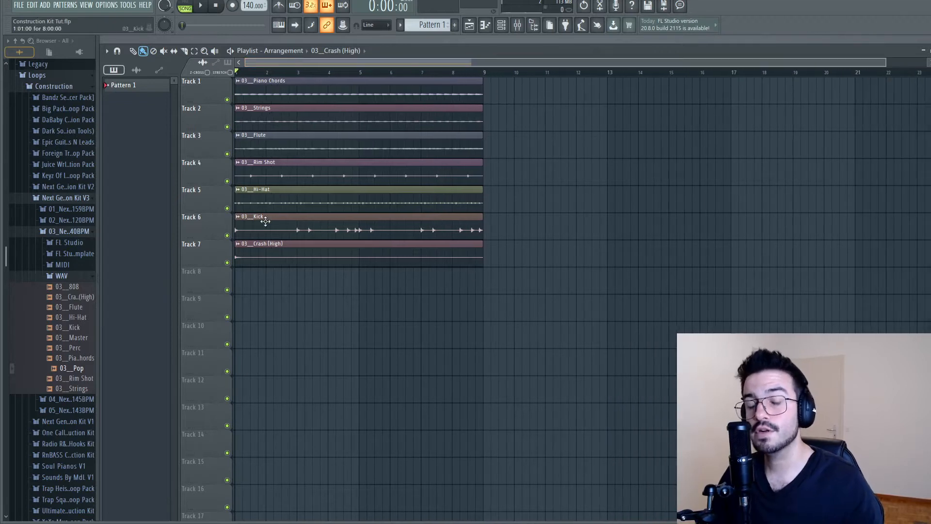
pyautogui.rightClick(272, 176)
pyautogui.rightClick(274, 202)
pyautogui.rightClick(275, 230)
pyautogui.rightClick(277, 257)
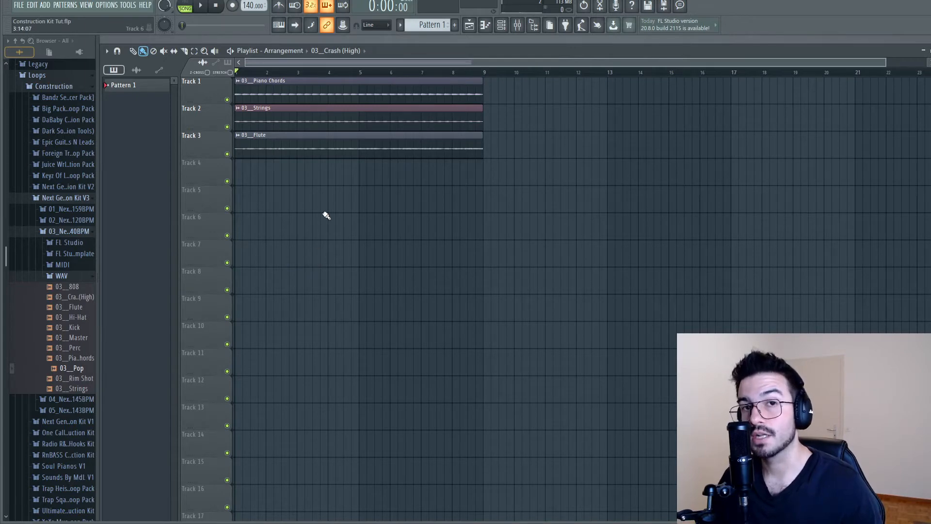
pyautogui.press('space')
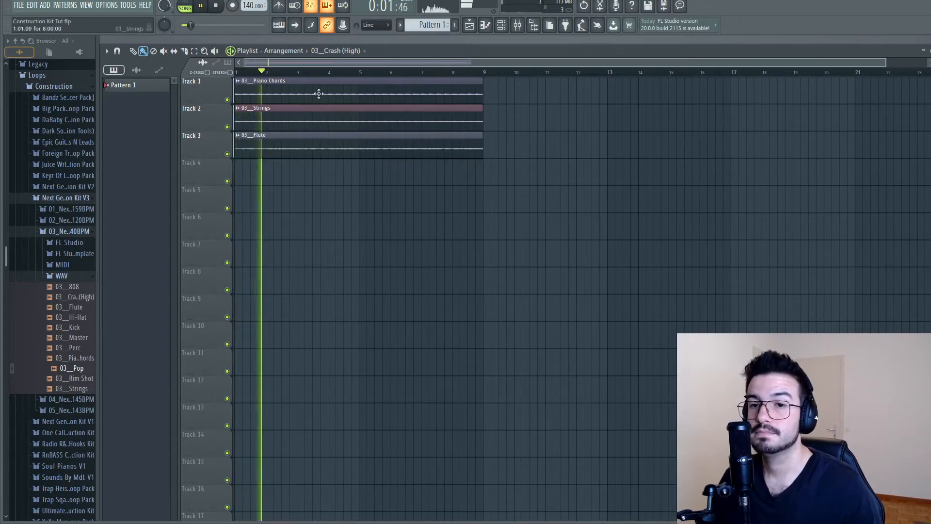
pyautogui.click(223, 5)
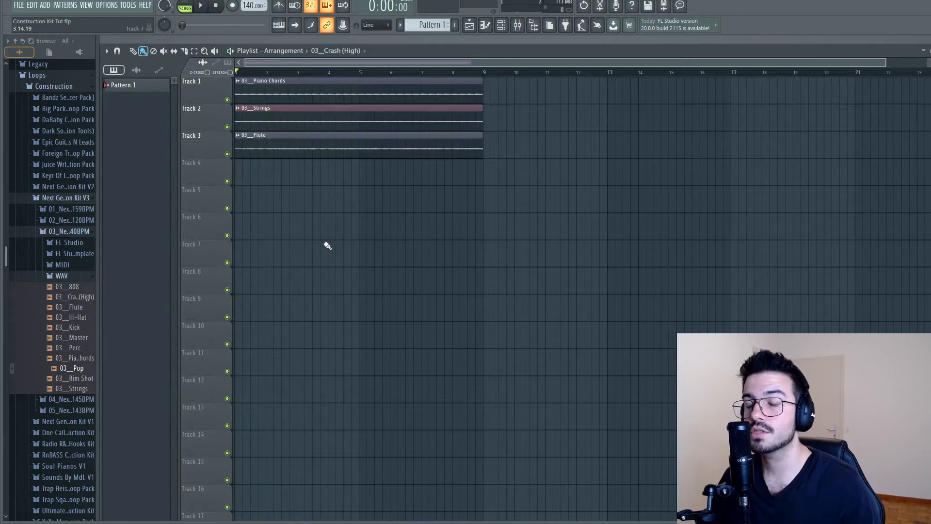
# Remove the Strings and Flute clips to audition the Piano Chords alone, and undo the removal.
pyautogui.rightClick(281, 114)
pyautogui.rightClick(277, 141)
pyautogui.press('space')
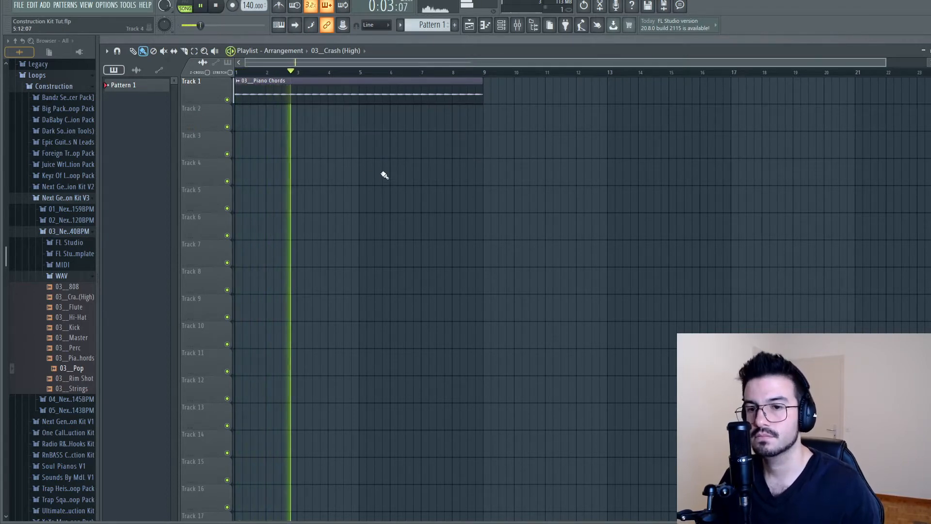
pyautogui.press('space')
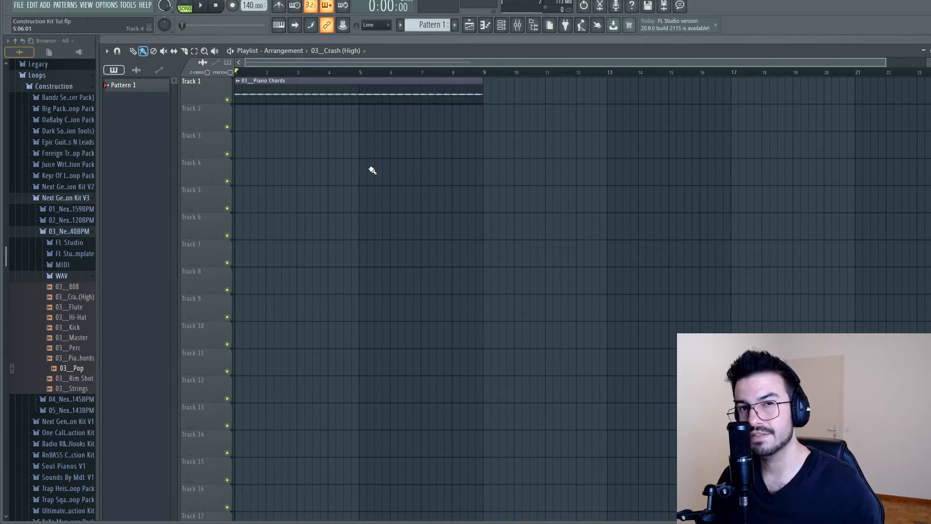
pyautogui.hotkey('ctrl', 'z')
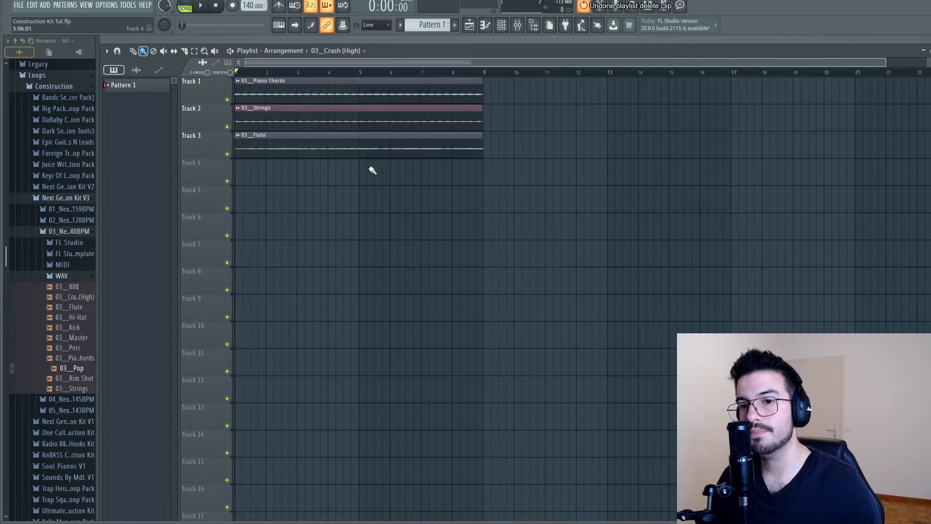
# Delete the Flute clip and trim the start of the Strings clip to bar 3.
pyautogui.rightClick(318, 154)
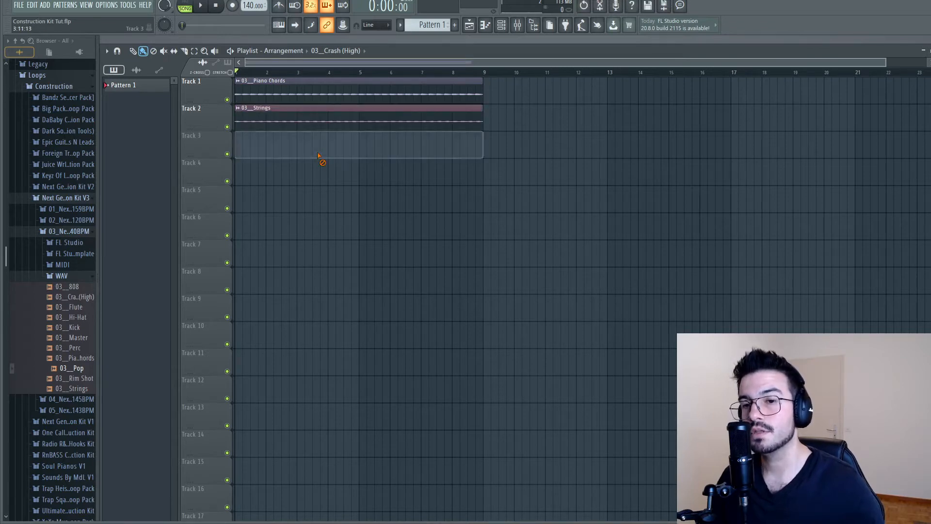
pyautogui.click(238, 121)
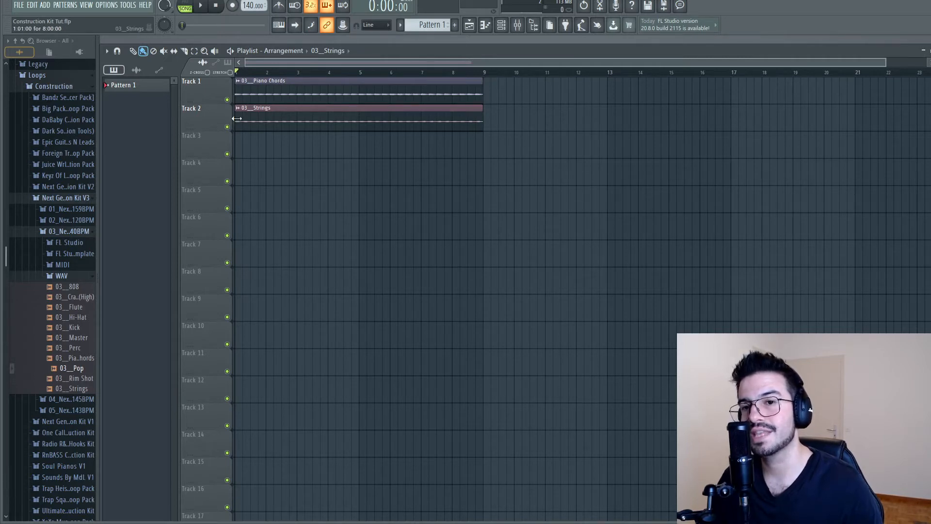
pyautogui.moveTo(237, 118); pyautogui.dragTo(298, 128)
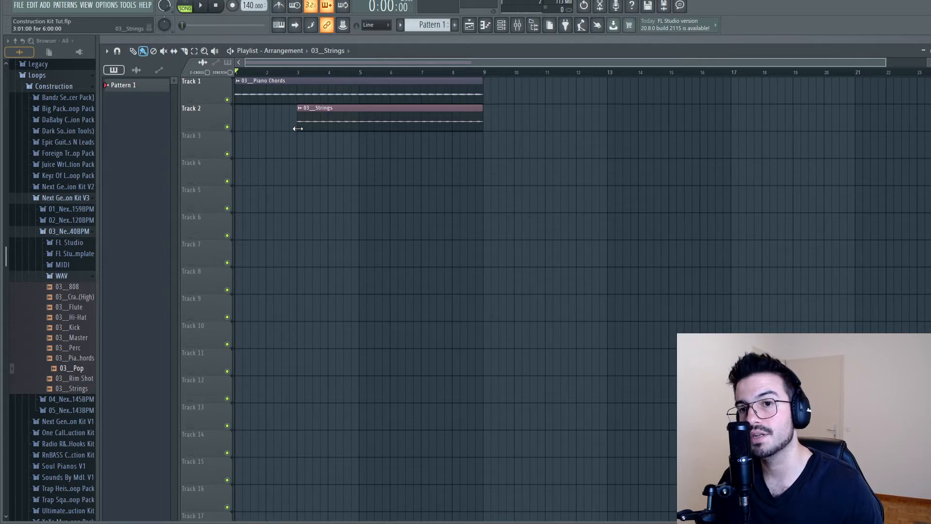
# Try trimming the start of the Strings clip with snapping set to (none), and set snapping back to Line.
pyautogui.click(374, 25)
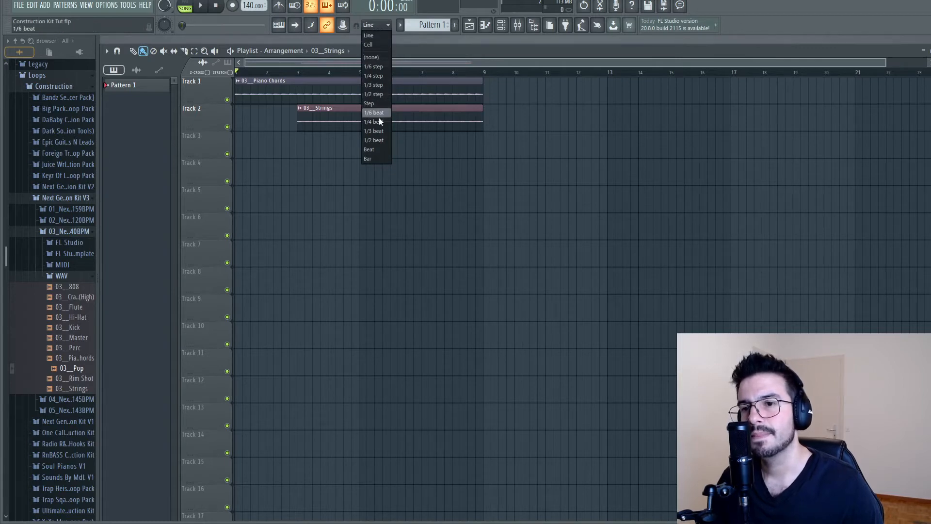
pyautogui.click(382, 57)
pyautogui.moveTo(297, 122)
pyautogui.mouseDown()
pyautogui.moveTo(306, 122)
pyautogui.moveTo(280, 119)
pyautogui.moveTo(297, 118)
pyautogui.mouseUp()
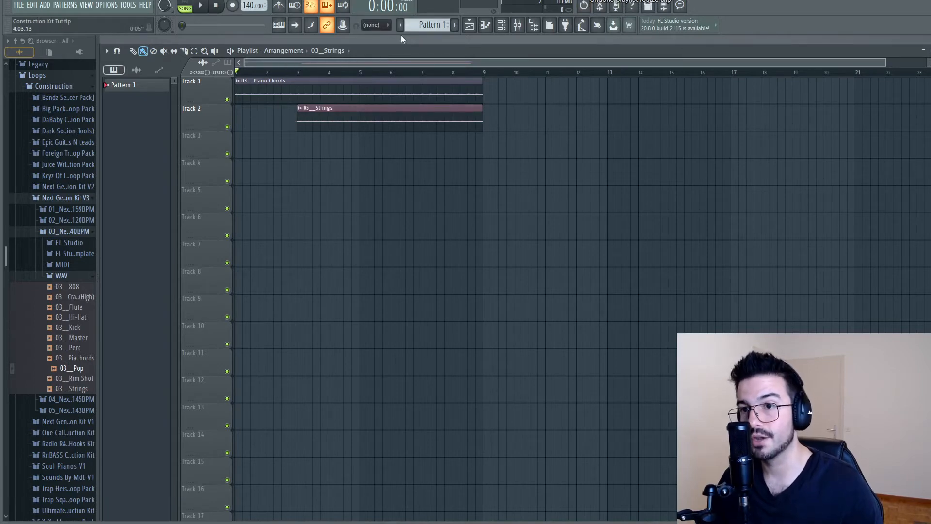
pyautogui.click(380, 27)
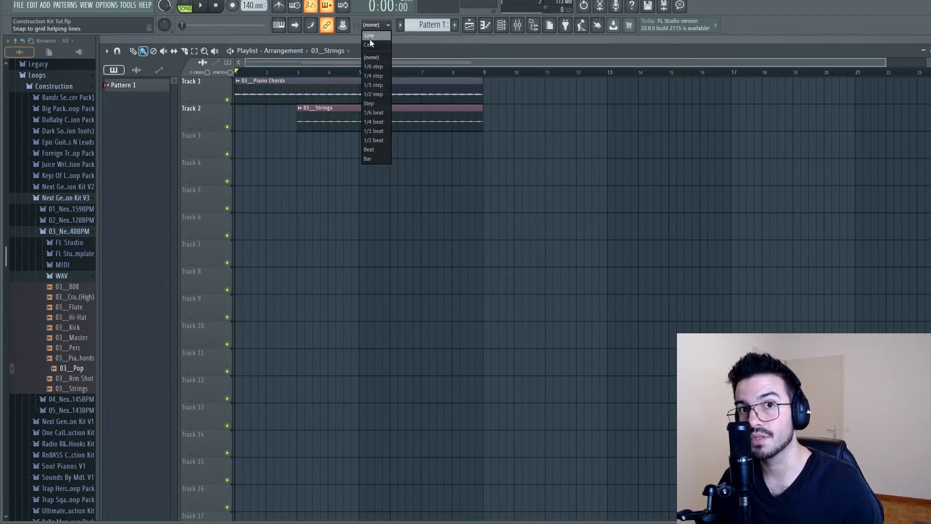
pyautogui.click(369, 37)
pyautogui.moveTo(297, 121)
pyautogui.mouseDown()
pyautogui.moveTo(234, 126)
pyautogui.moveTo(297, 138)
pyautogui.mouseUp()
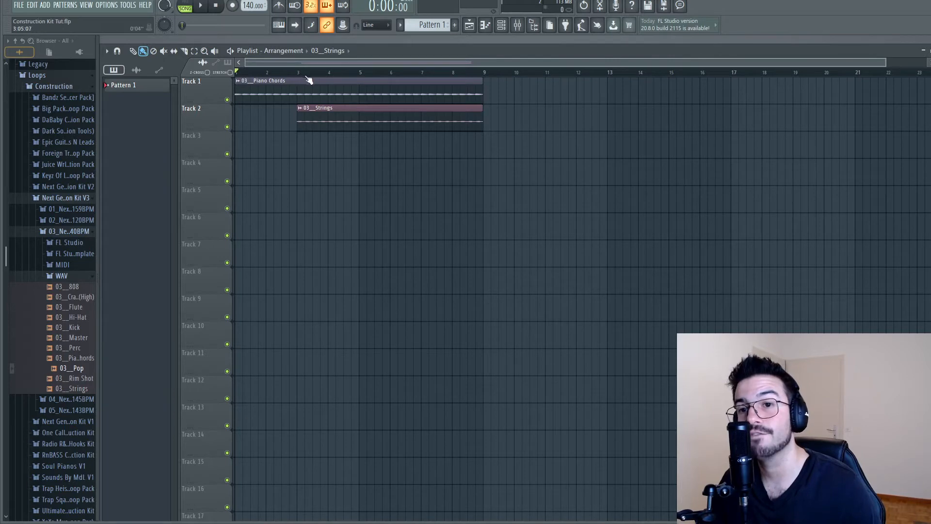
# Play the arrangement from the start twice to hear the Strings enter at bar 3.
pyautogui.click(203, 7)
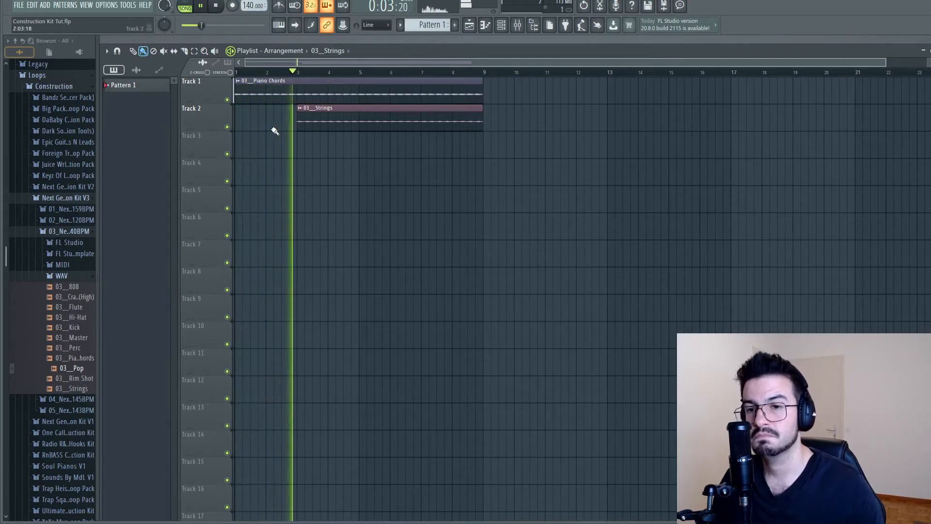
pyautogui.click(226, 7)
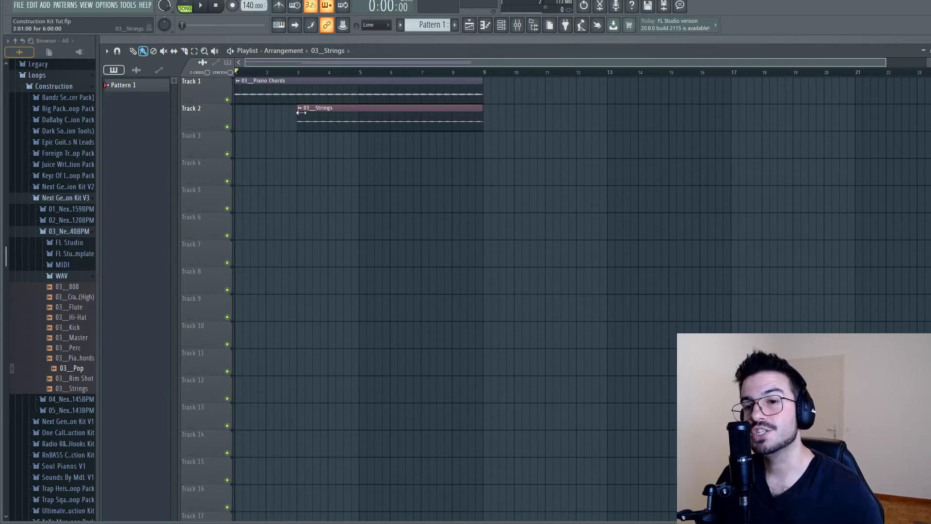
pyautogui.click(209, 13)
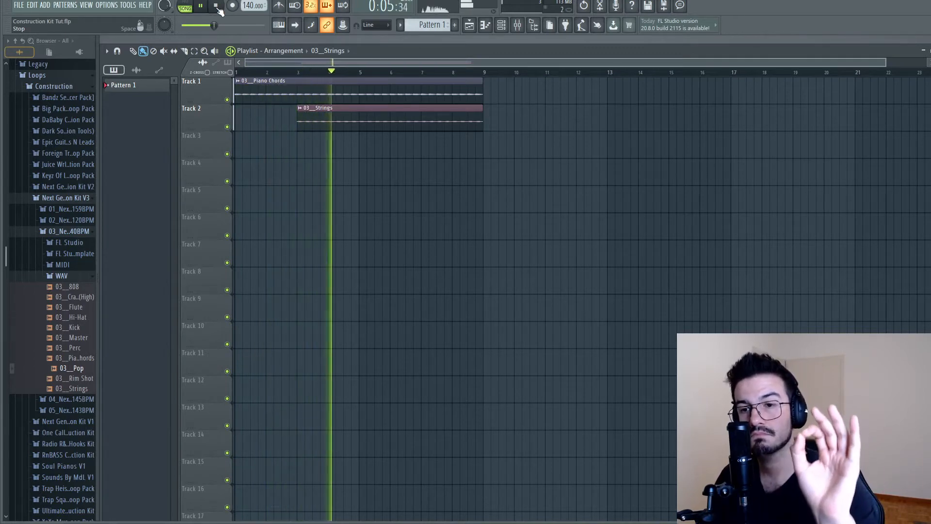
pyautogui.click(218, 7)
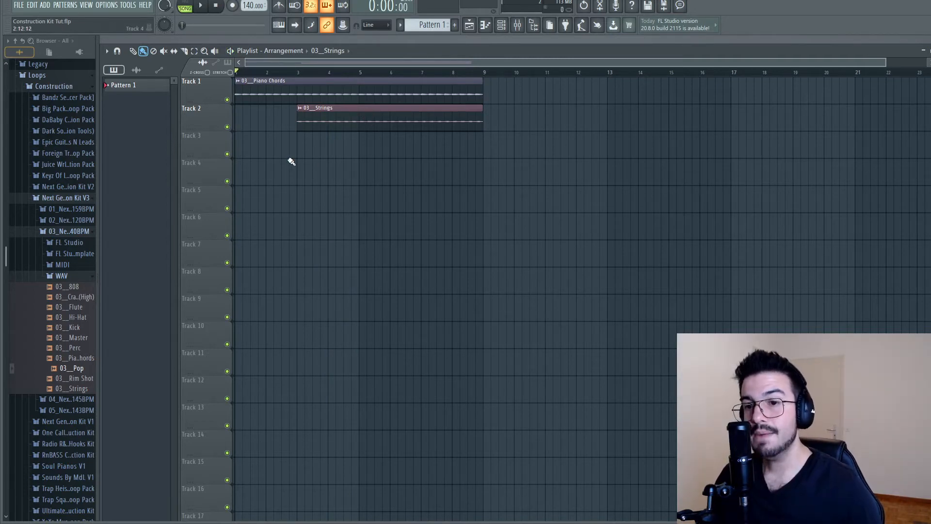
# Slice the Piano Chords and Strings clips at bar 5 and play the arrangement back.
pyautogui.press('c')
pyautogui.moveTo(361, 80); pyautogui.dragTo(365, 139)
pyautogui.press('p')
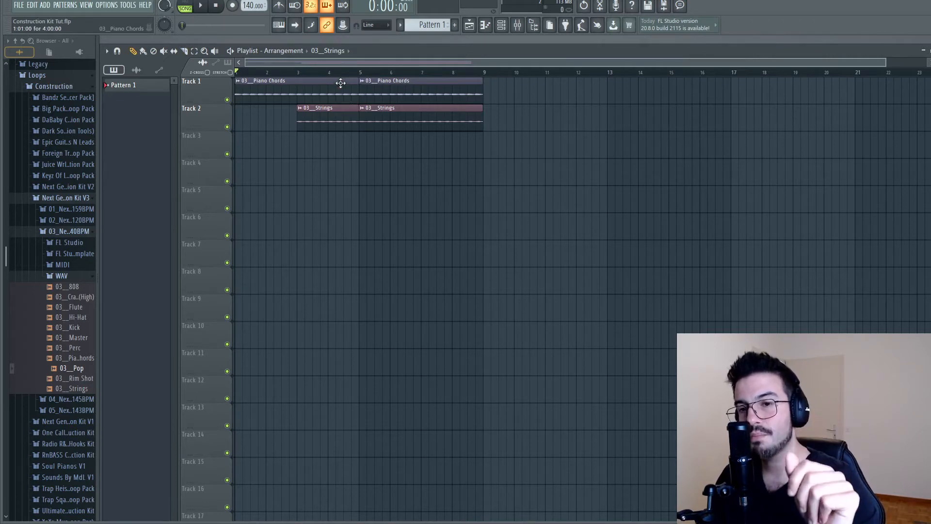
pyautogui.click(204, 7)
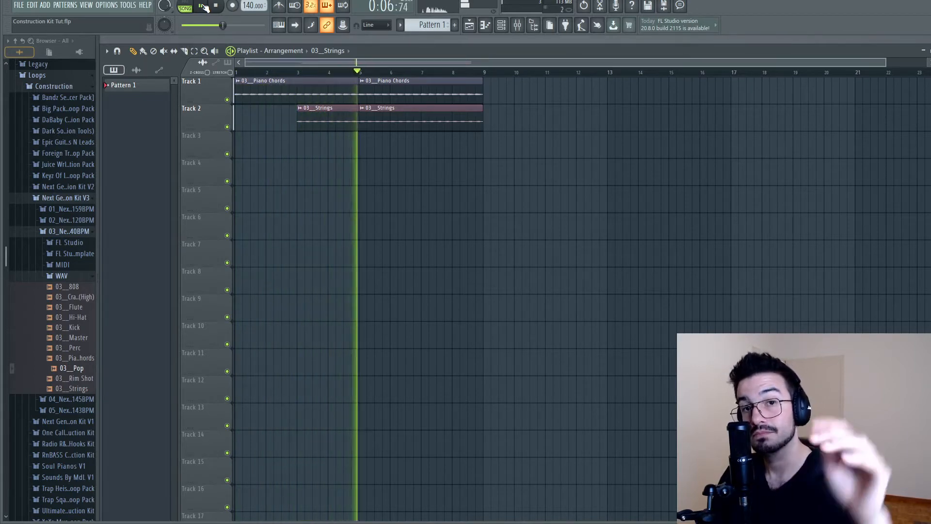
pyautogui.press('space')
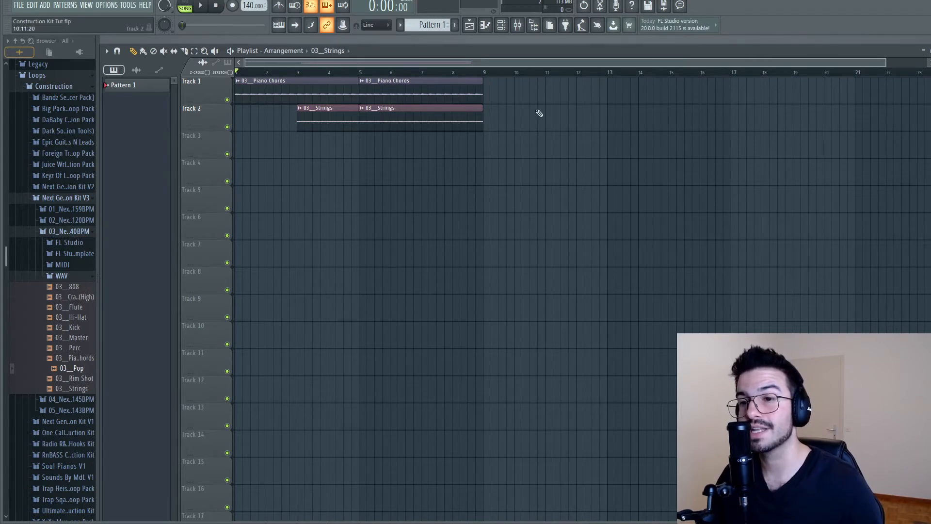
# Move the second halves of the Piano Chords and Strings clips together from bar 5 to bar 13.
pyautogui.moveTo(541, 100); pyautogui.dragTo(403, 141)
pyautogui.moveTo(399, 91); pyautogui.dragTo(645, 94)
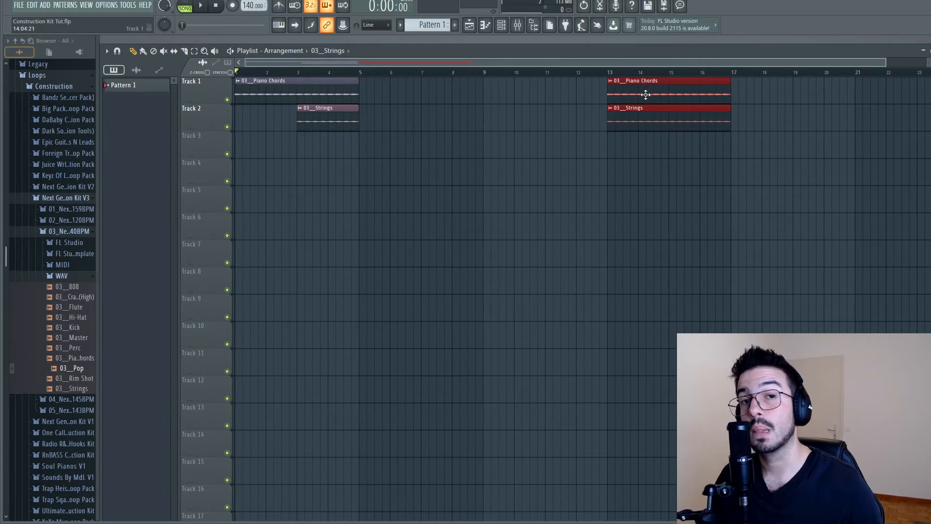
pyautogui.click(480, 290)
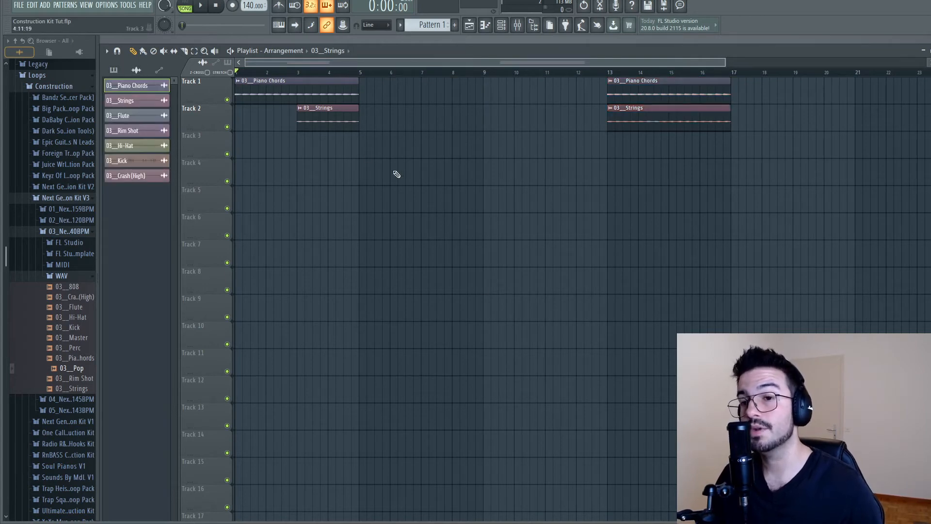
# Copy the four-bar Piano Chords clip from bar 1 to bar 5 on Track 1.
pyautogui.moveTo(262, 90); pyautogui.dragTo(382, 95)
pyautogui.rightClick(383, 96)
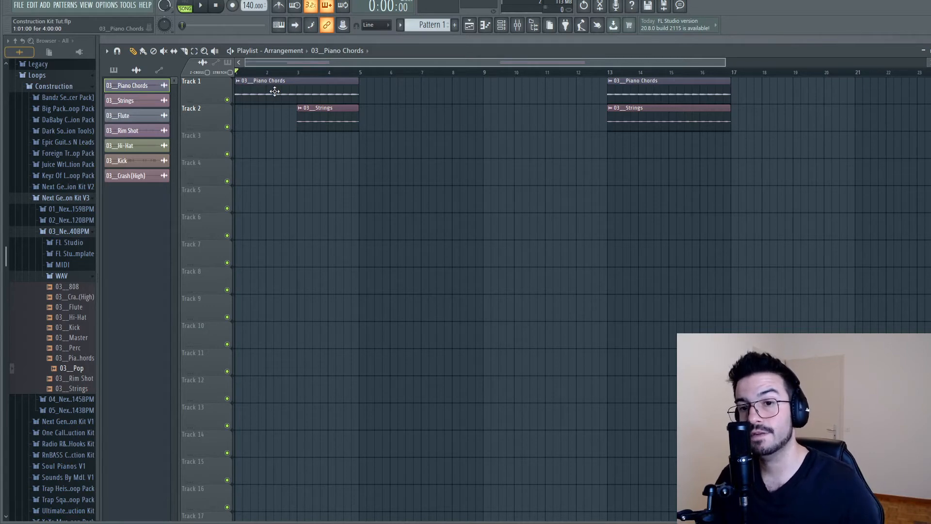
pyautogui.moveTo(274, 92); pyautogui.dragTo(399, 104)
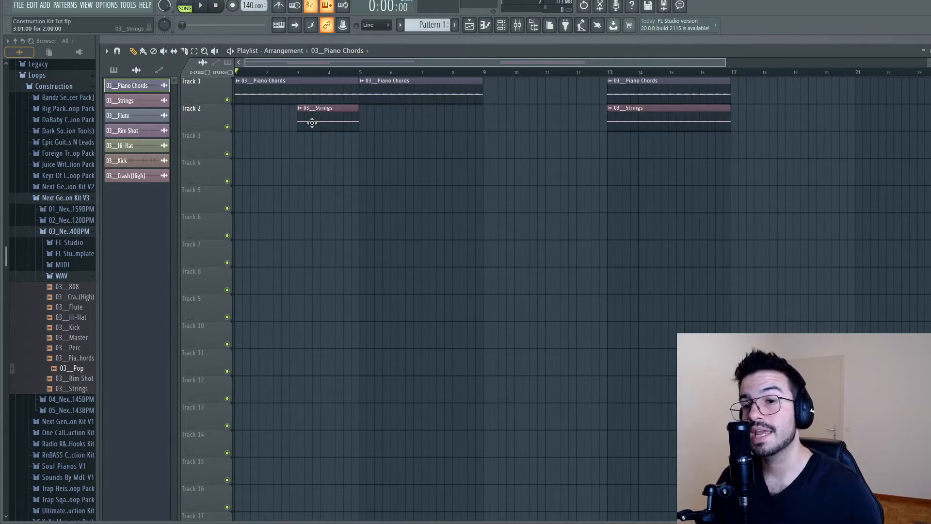
# Copy the two-bar Strings clip from bar 3 to bars 5 and 7 and play the arrangement back.
pyautogui.moveTo(312, 123); pyautogui.dragTo(441, 127)
pyautogui.press('space')
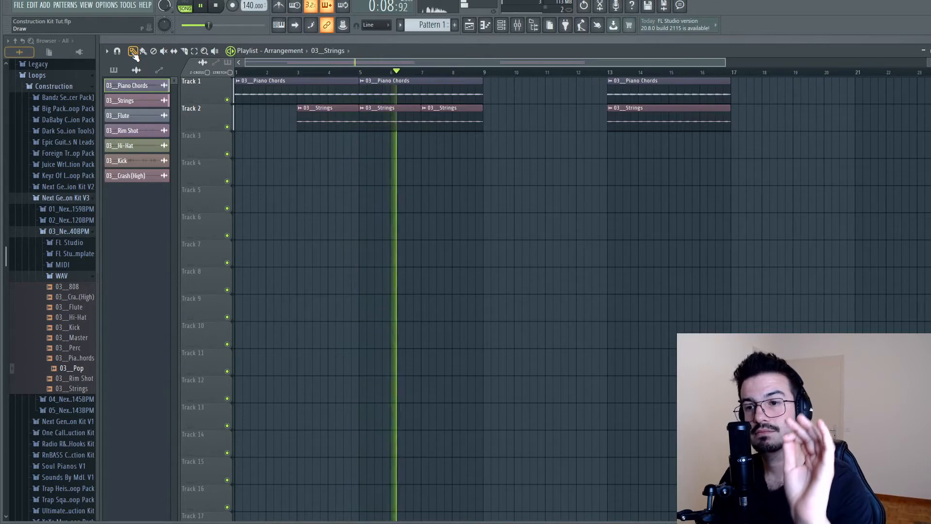
pyautogui.press('space')
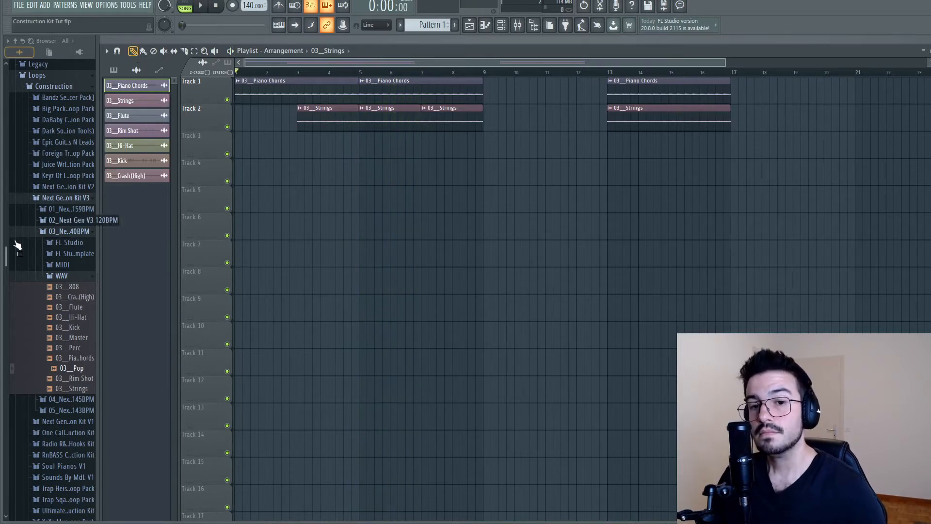
# Check the Rim Shot sample's channel settings and waveform from the channel rack.
pyautogui.moveTo(45, 376); pyautogui.dragTo(52, 332)
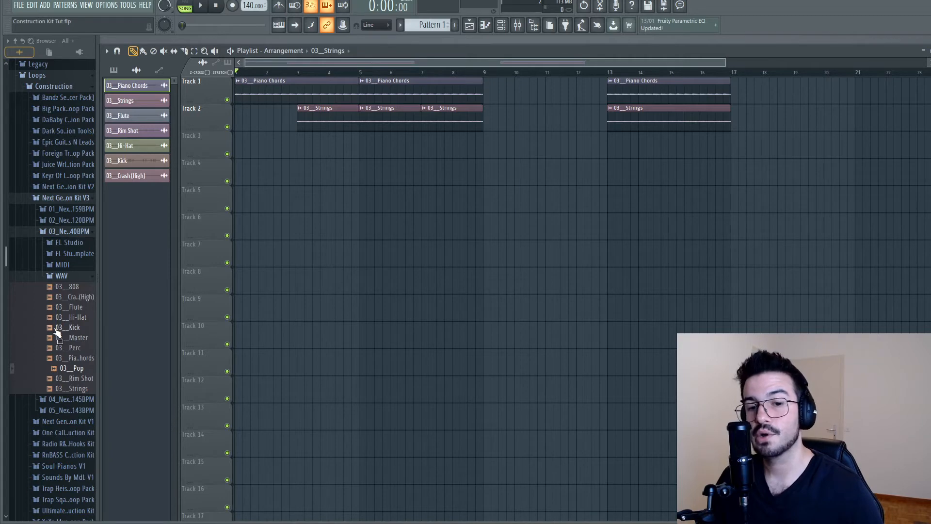
pyautogui.click(502, 25)
pyautogui.moveTo(520, 160); pyautogui.dragTo(556, 175)
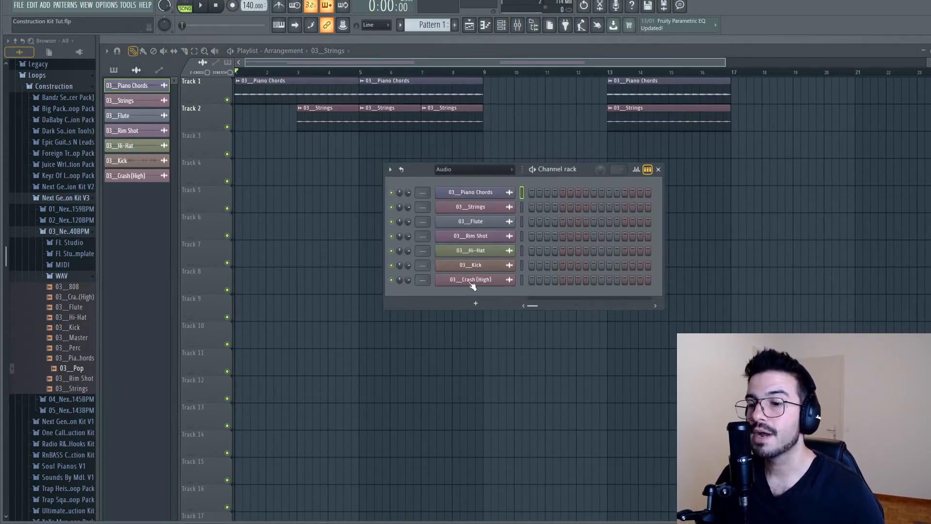
pyautogui.click(475, 237)
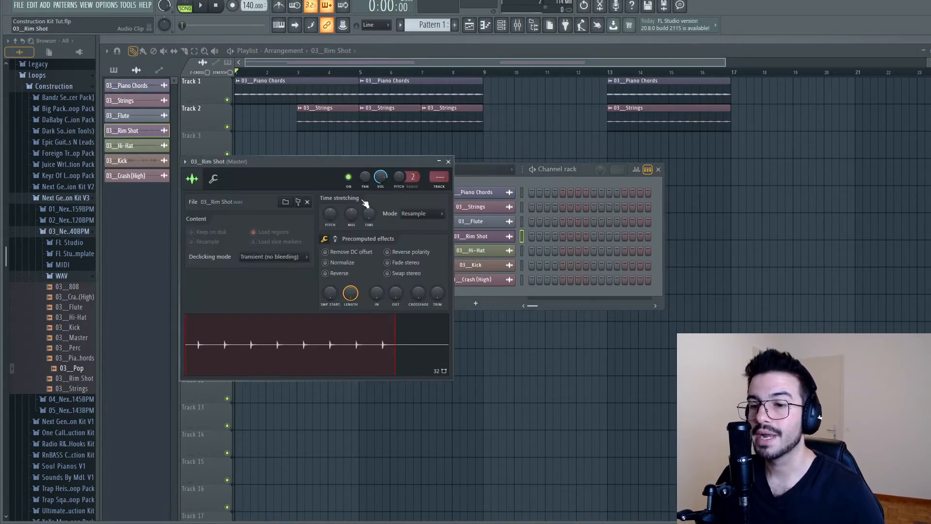
pyautogui.click(448, 161)
# Place the Rim Shot loop on Track 3 at bar 5, slice off everything from bar 9, and play the arrangement back.
pyautogui.click(94, 378)
pyautogui.moveTo(95, 381); pyautogui.dragTo(359, 138)
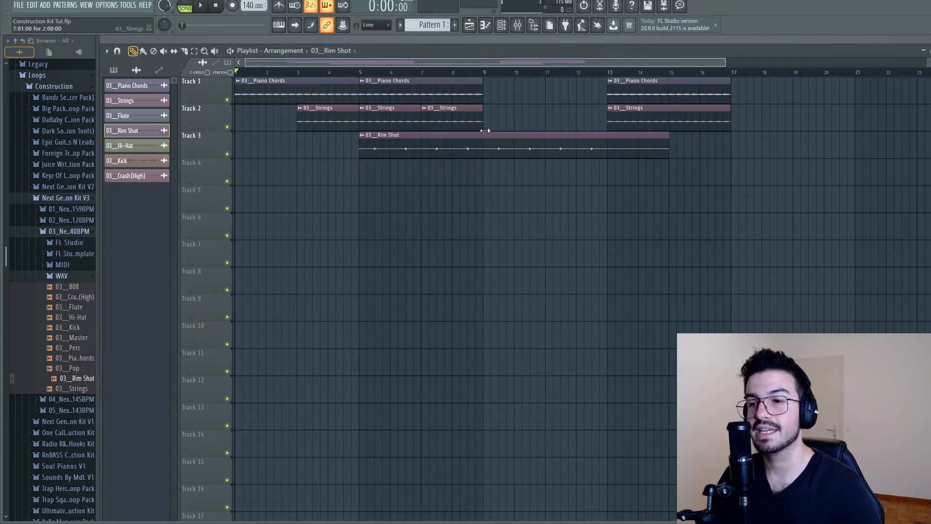
pyautogui.moveTo(486, 155); pyautogui.dragTo(485, 169)
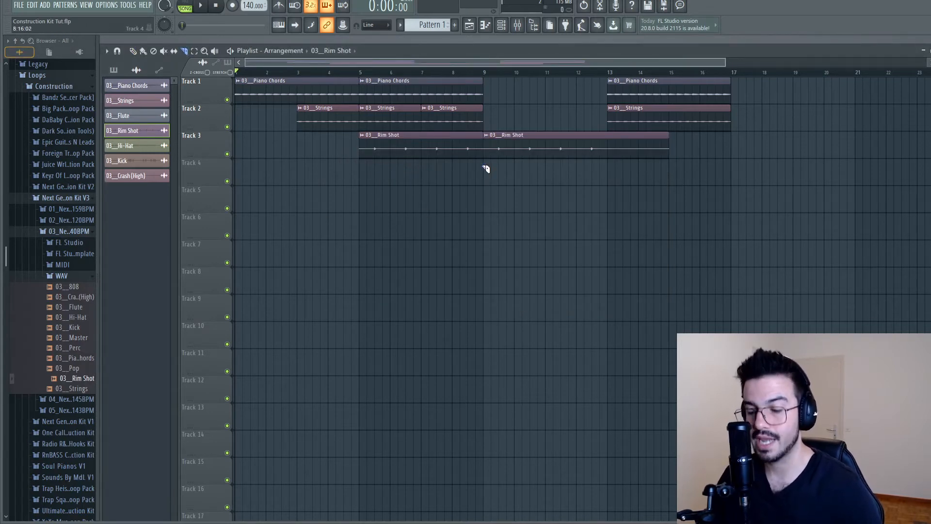
pyautogui.rightClick(503, 157)
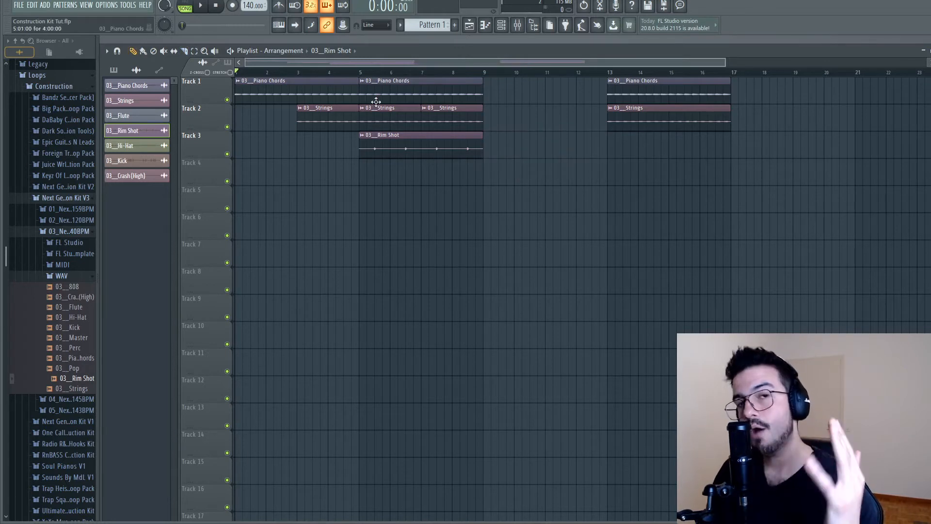
pyautogui.click(207, 6)
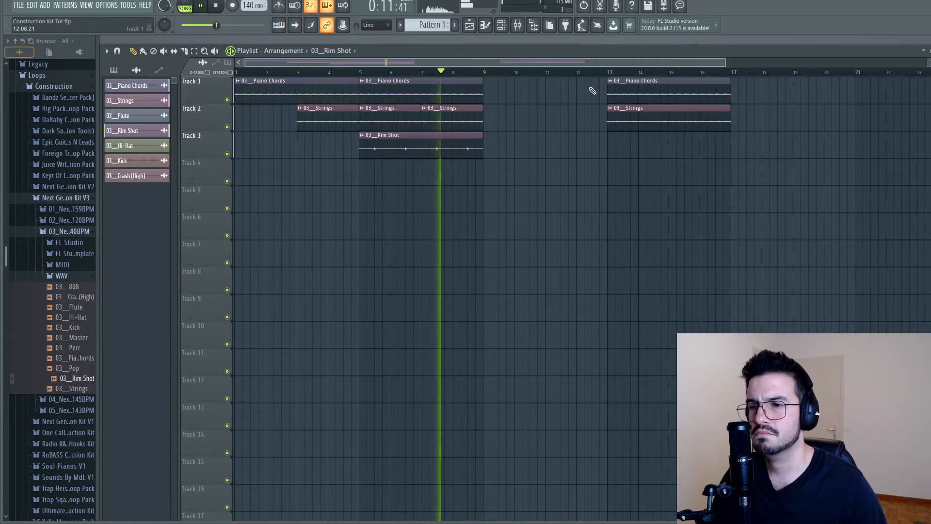
pyautogui.press('space')
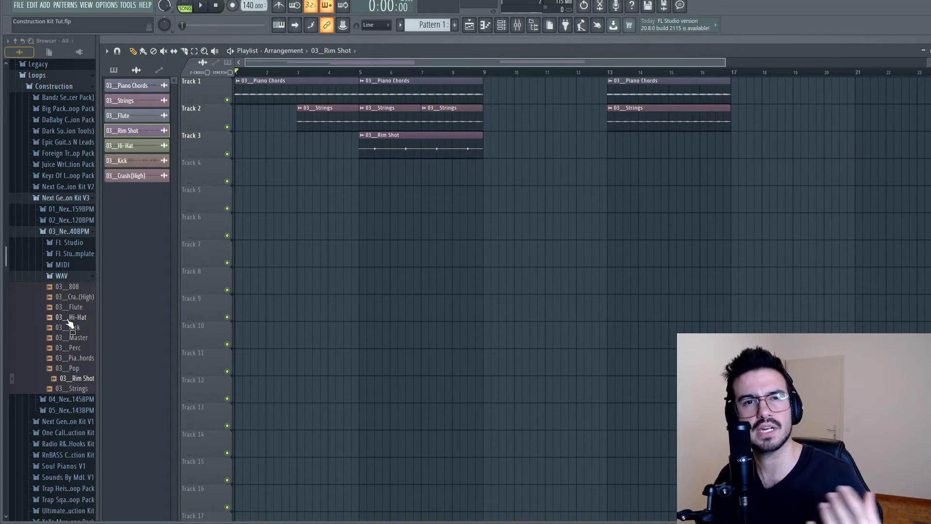
# Place the Hi-Hat loop on Track 4 at bar 5, slice off everything from bar 9, and play the arrangement back.
pyautogui.moveTo(68, 321); pyautogui.dragTo(392, 179)
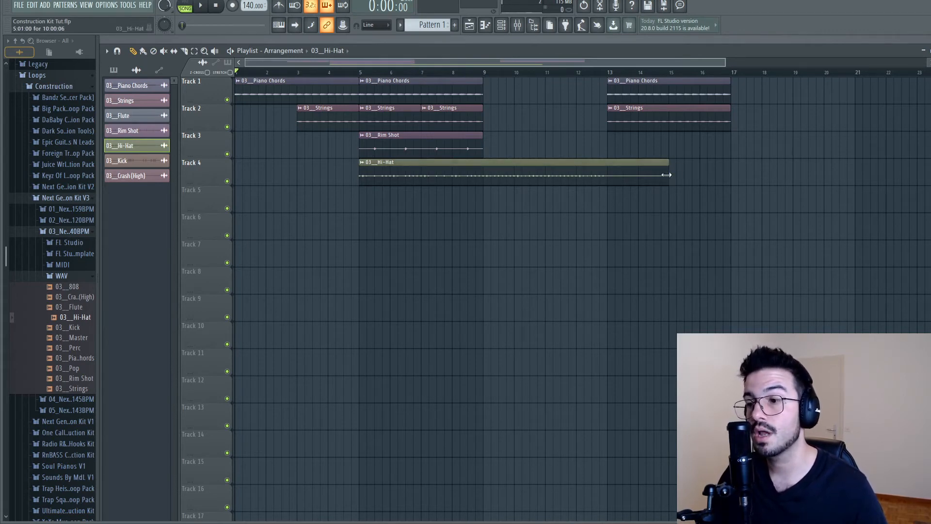
pyautogui.moveTo(668, 174); pyautogui.dragTo(716, 177)
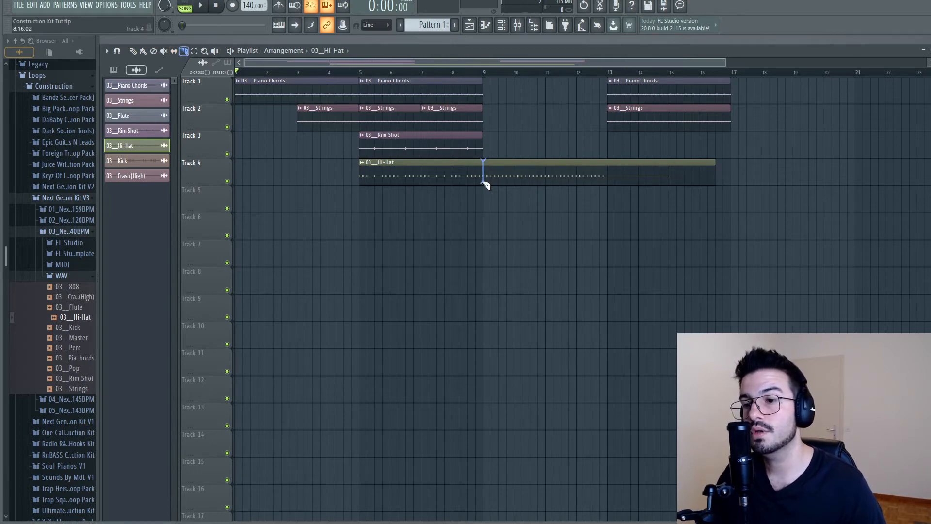
pyautogui.rightClick(540, 167)
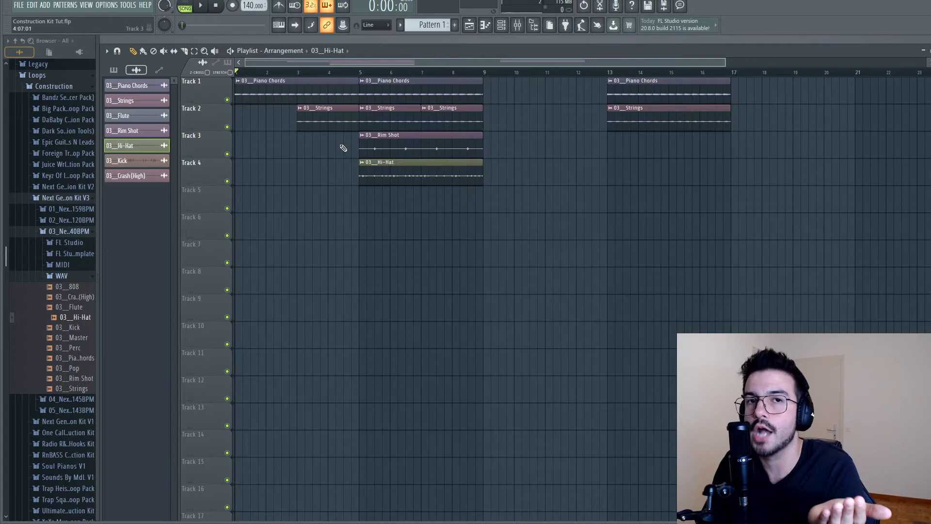
pyautogui.click(208, 7)
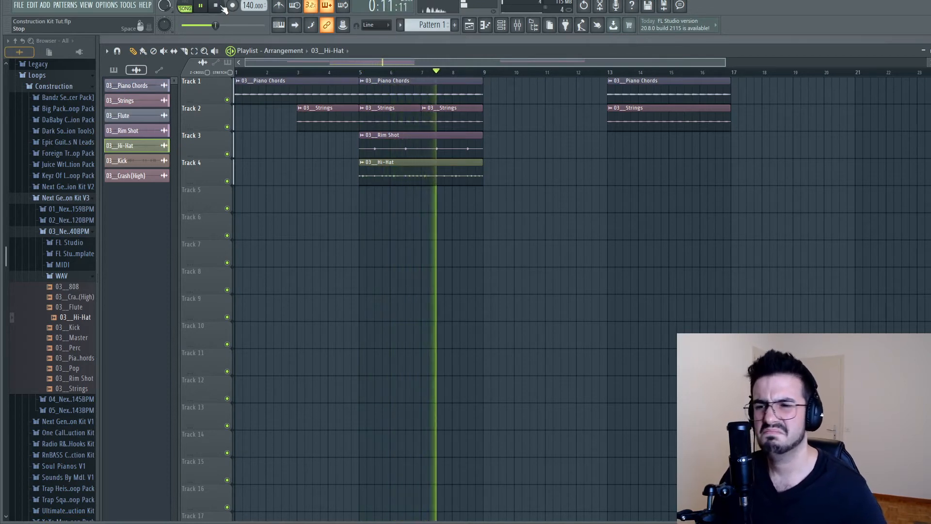
pyautogui.press('space')
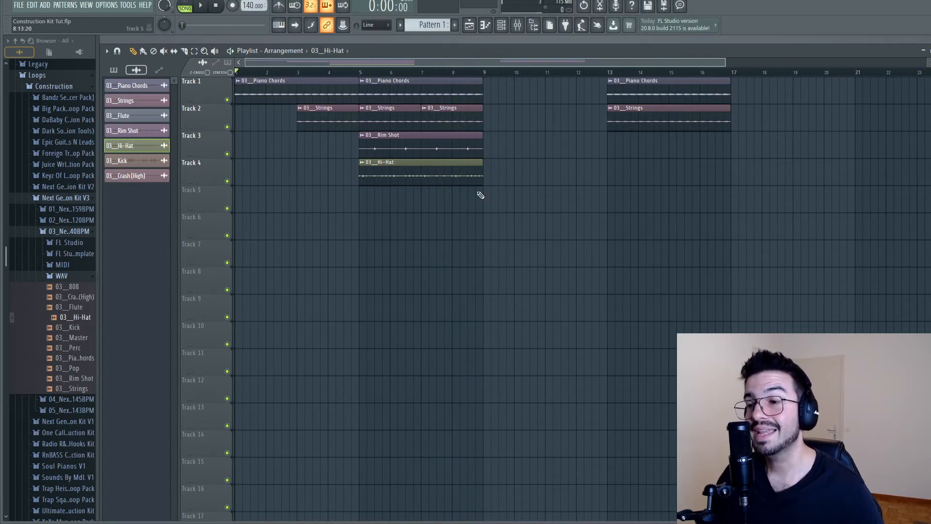
# Move the Piano Chords and Strings clips together from bar 13 to bar 9.
pyautogui.moveTo(622, 184); pyautogui.dragTo(712, 78)
pyautogui.moveTo(667, 89); pyautogui.dragTo(547, 86)
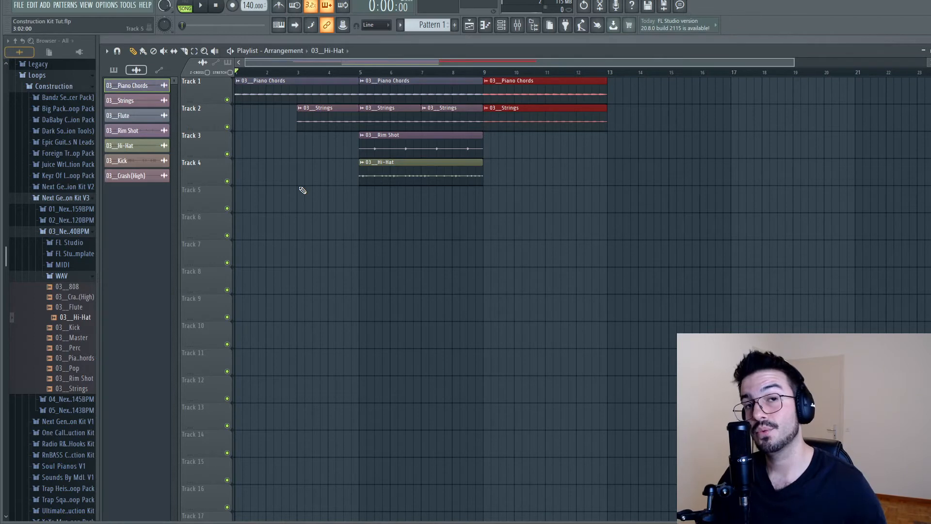
pyautogui.click(520, 172)
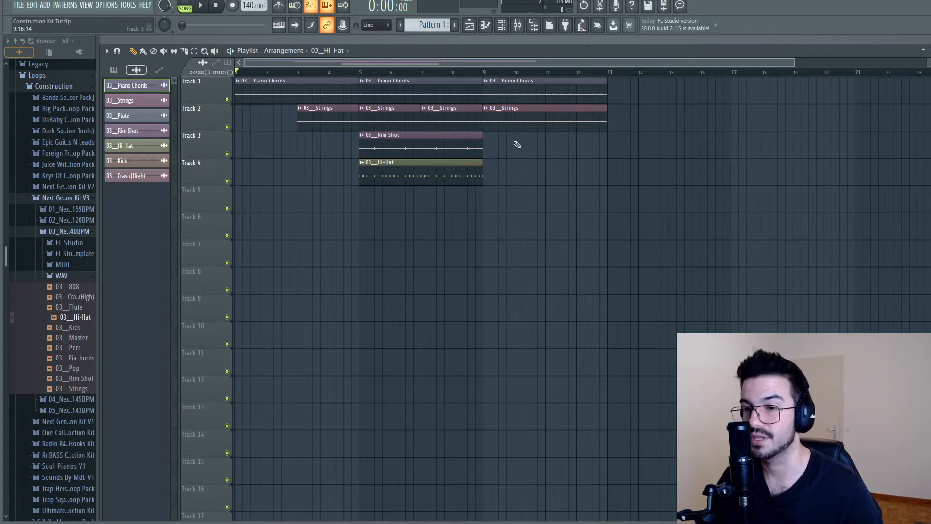
# Copy the four-bar Rim Shot and Hi-Hat clips from bar 5 to bar 9 and play the arrangement back.
pyautogui.moveTo(519, 142); pyautogui.dragTo(376, 239)
pyautogui.moveTo(389, 138); pyautogui.dragTo(515, 147)
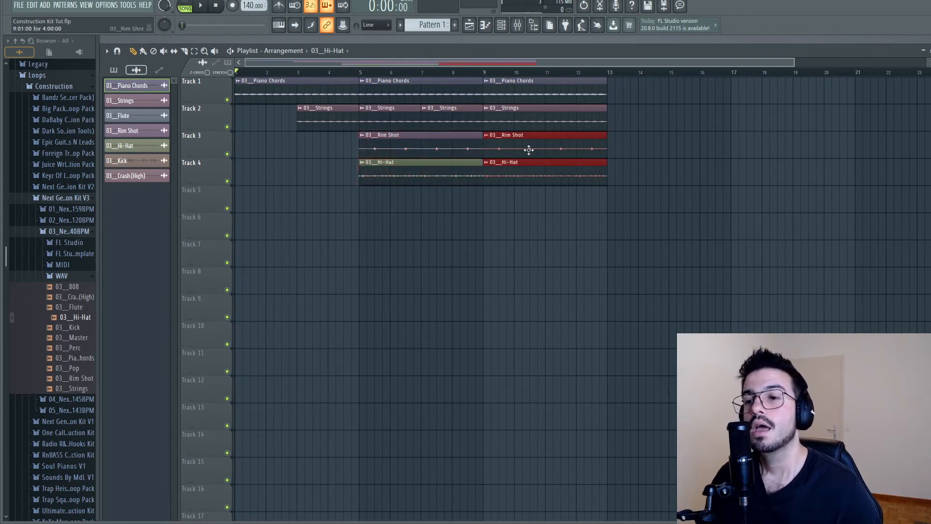
pyautogui.press('space')
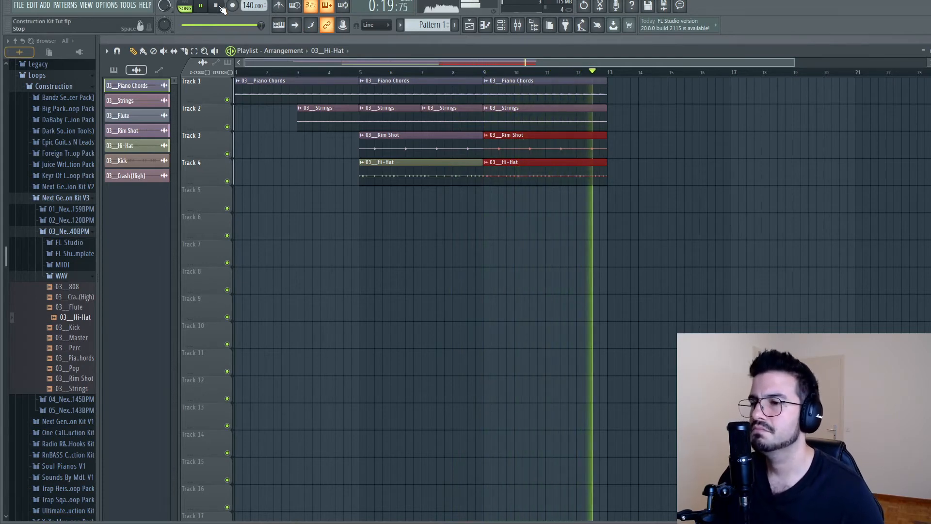
pyautogui.press('space')
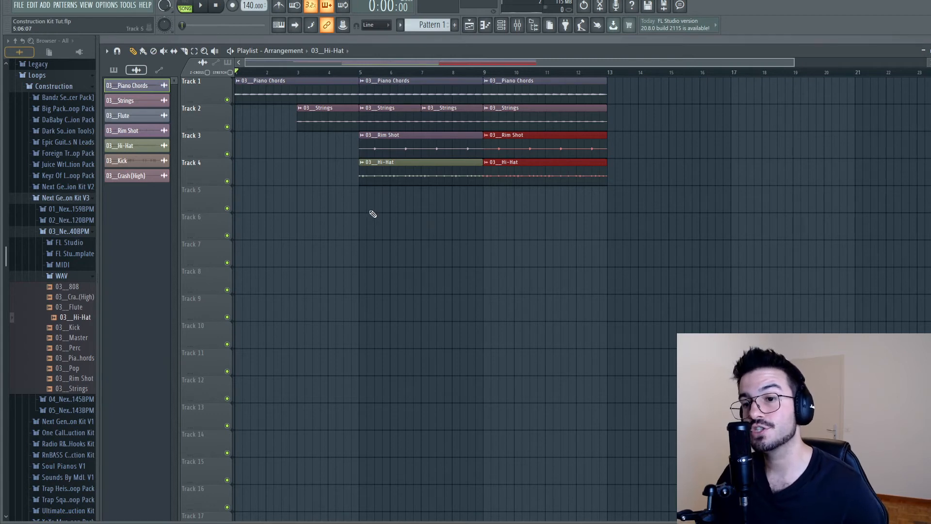
# Copy all clips between bars 5 and 13 on Tracks 1 to 4 to bar 13, and play back from bar 9.
pyautogui.moveTo(362, 208); pyautogui.dragTo(636, 77)
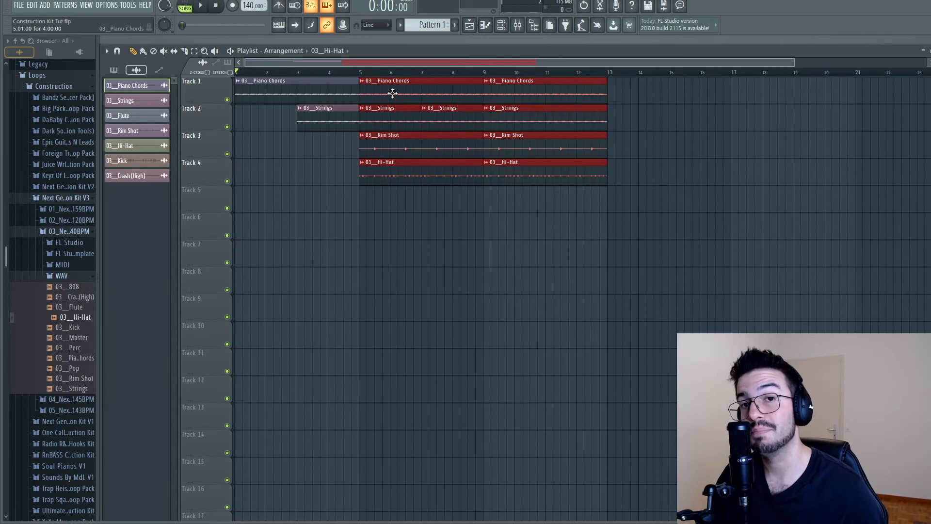
pyautogui.click(616, 257)
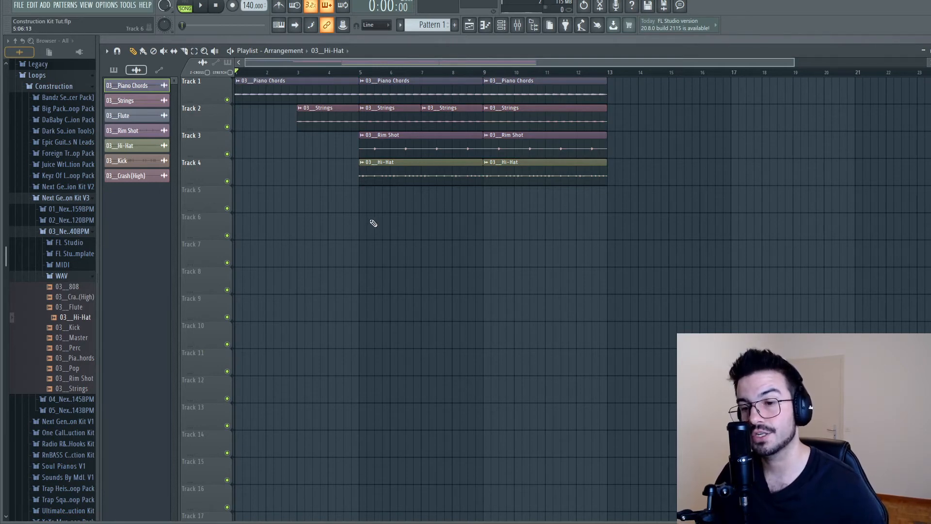
pyautogui.moveTo(384, 237); pyautogui.dragTo(574, 99)
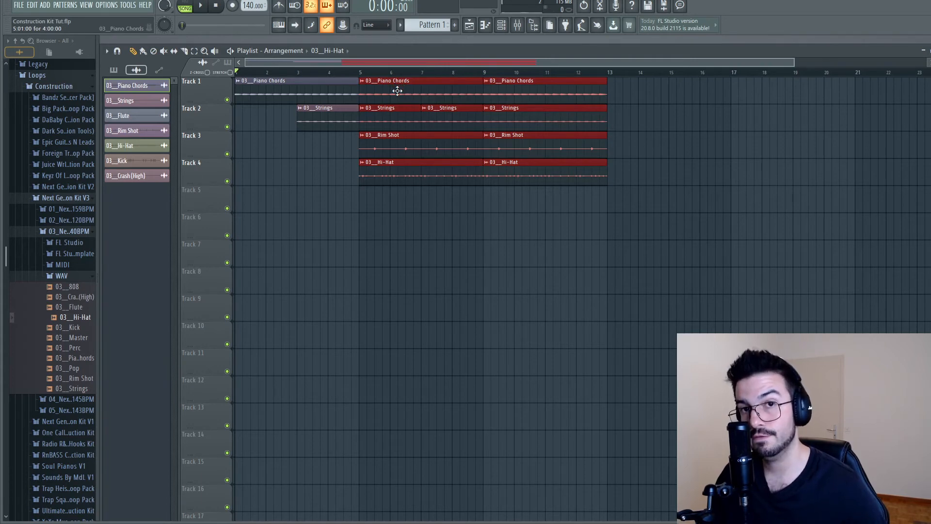
pyautogui.moveTo(397, 90); pyautogui.dragTo(645, 125)
pyautogui.click(684, 257)
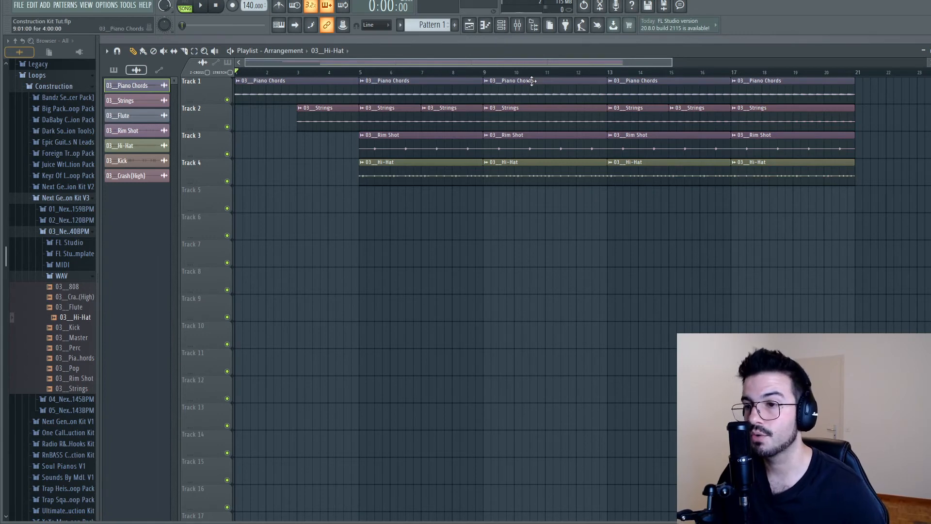
pyautogui.click(485, 72)
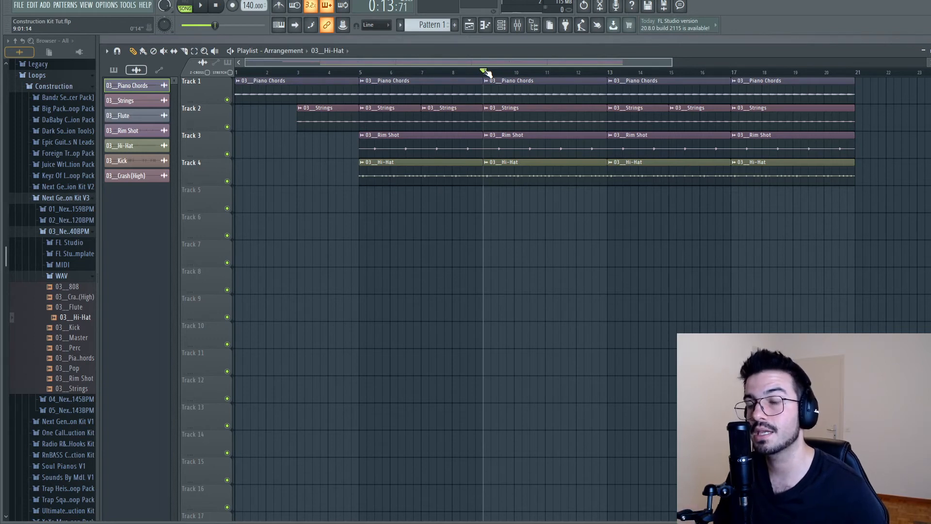
pyautogui.press('space')
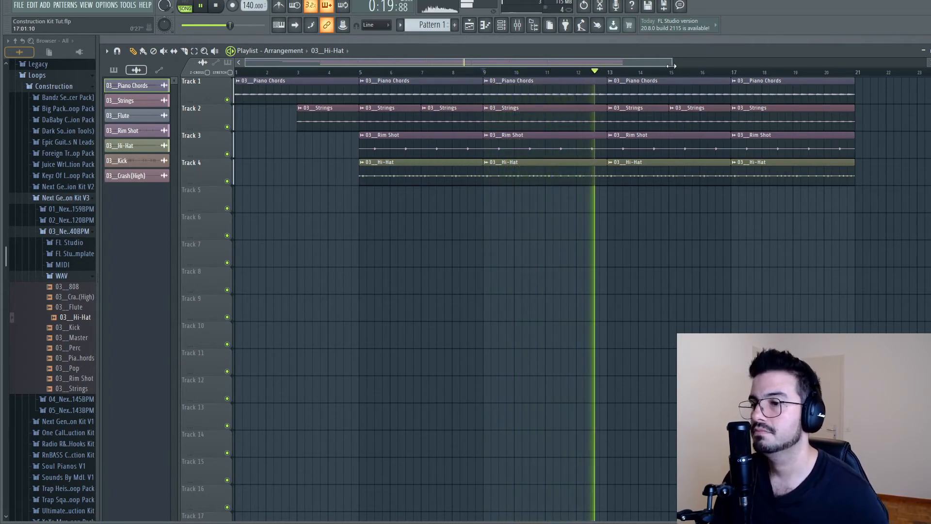
pyautogui.press('space')
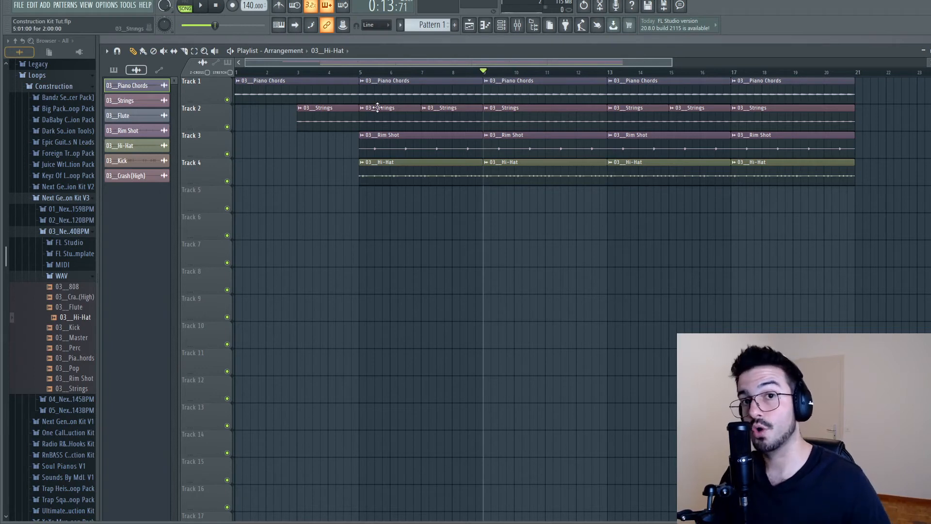
# Place the Kick loop on Track 5 at bar 13, shorten it to end at bar 17, and play from just before it.
pyautogui.click(502, 28)
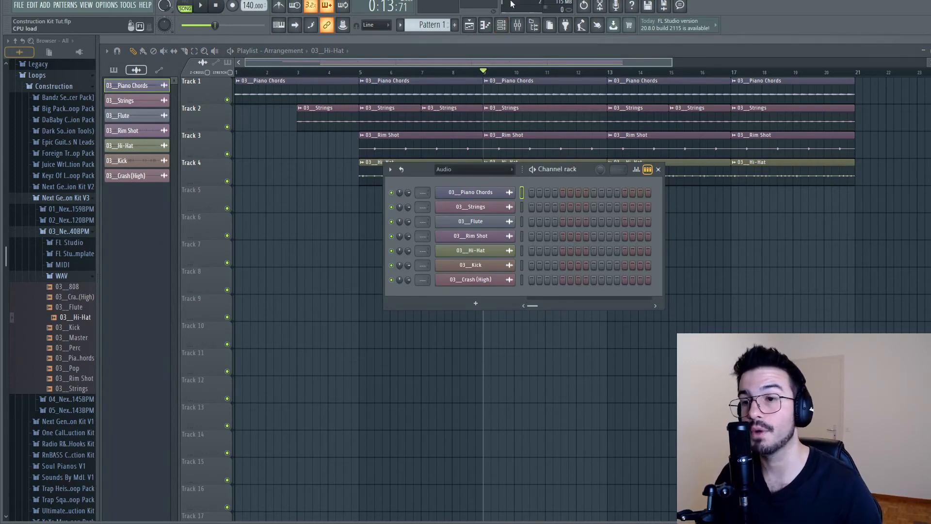
pyautogui.press('F6')
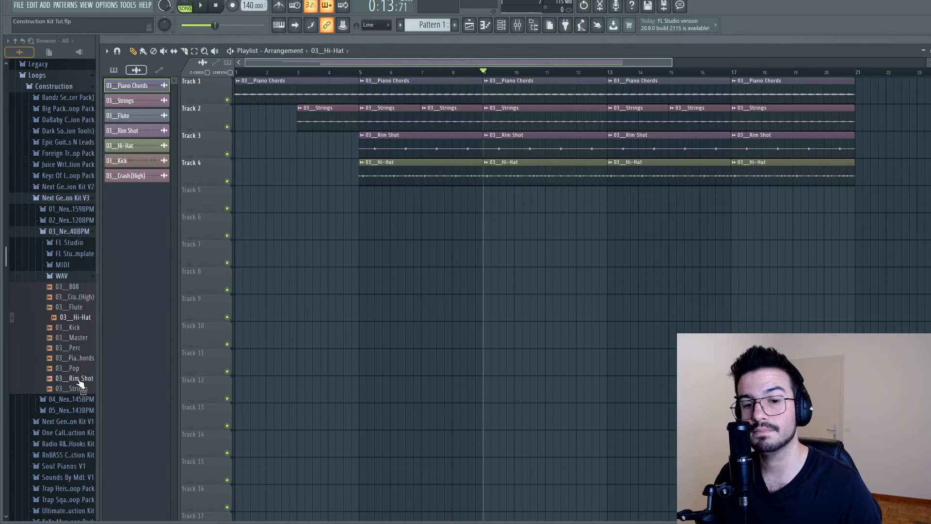
pyautogui.moveTo(73, 327); pyautogui.dragTo(607, 193)
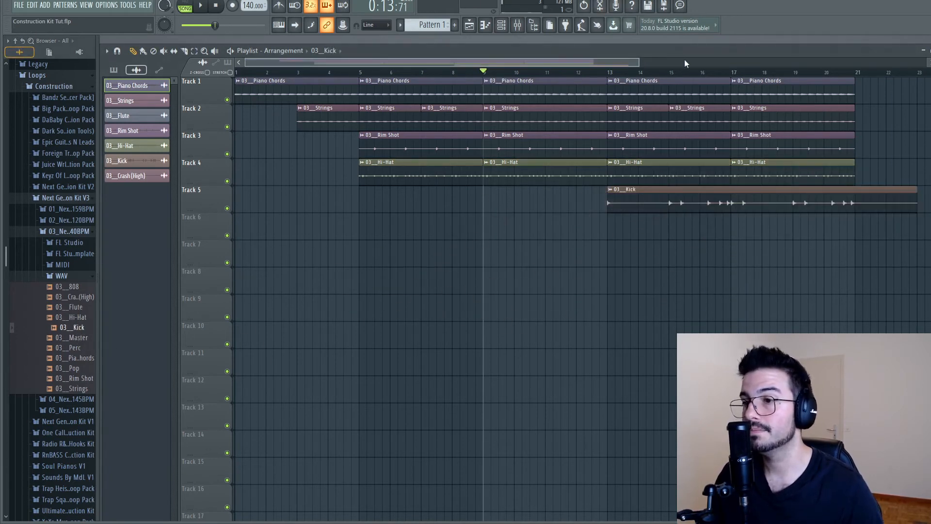
pyautogui.moveTo(638, 64); pyautogui.dragTo(709, 63)
pyautogui.moveTo(810, 203); pyautogui.dragTo(659, 228)
pyautogui.click(538, 73)
pyautogui.press('space')
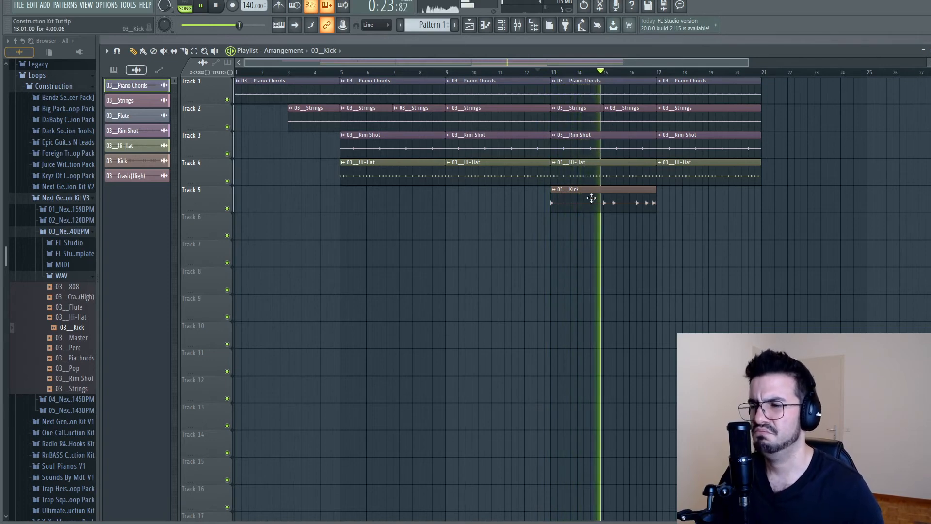
# Extend the Kick clip on Track 5 to end at bar 21 and stop playback after listening.
pyautogui.moveTo(656, 200); pyautogui.dragTo(758, 200)
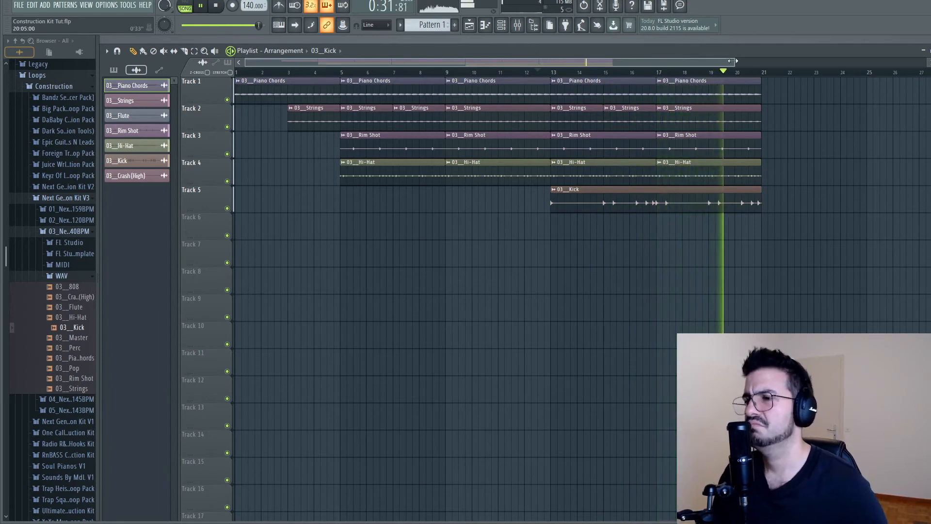
pyautogui.moveTo(732, 61); pyautogui.dragTo(807, 61)
pyautogui.press('space')
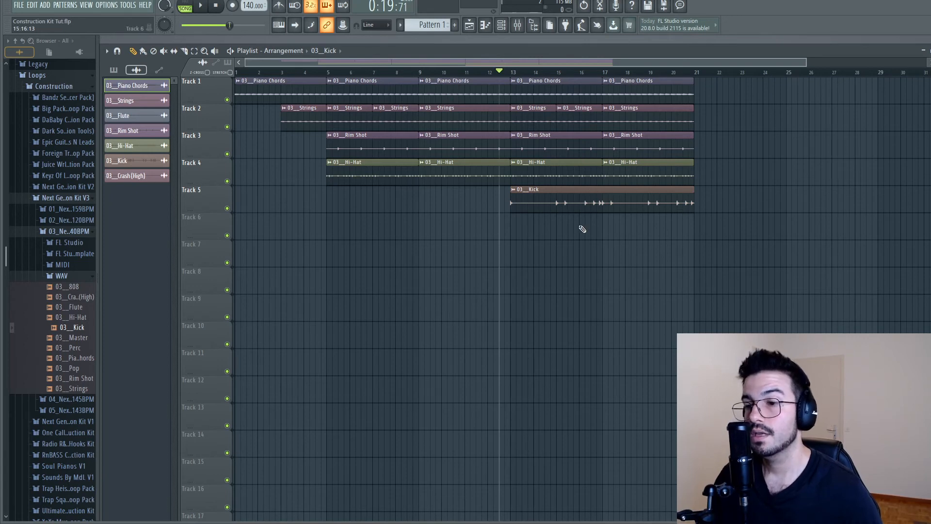
# Copy all clips between bars 13 and 21 on Tracks 1 to 5 so the copies start at bar 21.
pyautogui.moveTo(518, 236); pyautogui.dragTo(694, 73)
pyautogui.hotkey('ctrl', 'b')
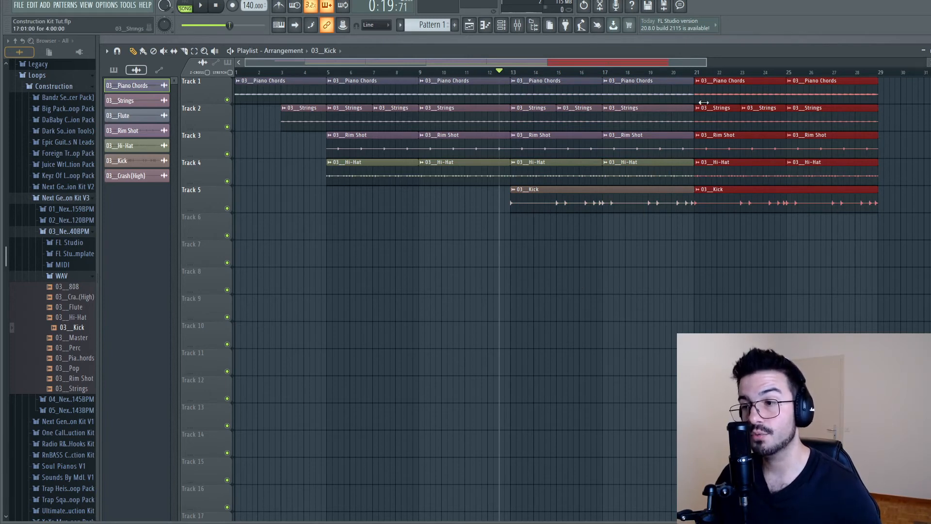
pyautogui.hotkey('ctrl', 'z')
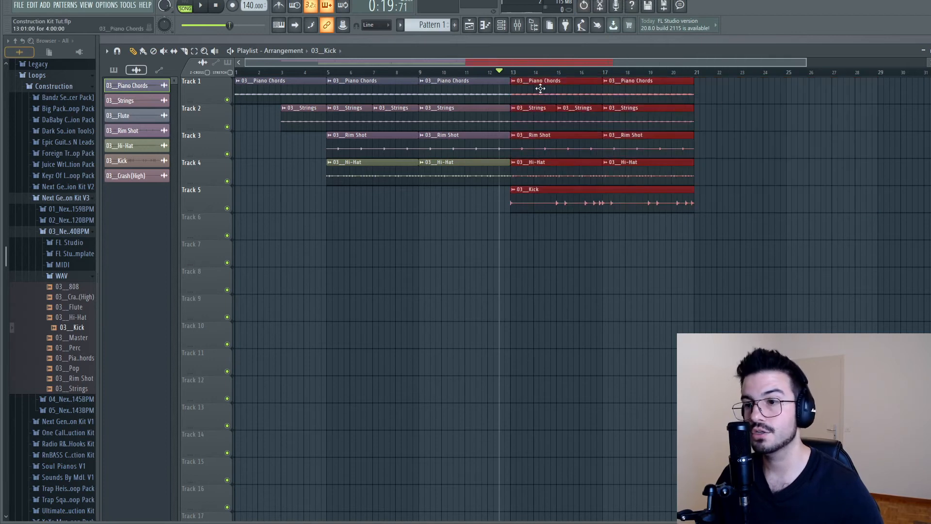
pyautogui.moveTo(540, 88); pyautogui.dragTo(724, 99)
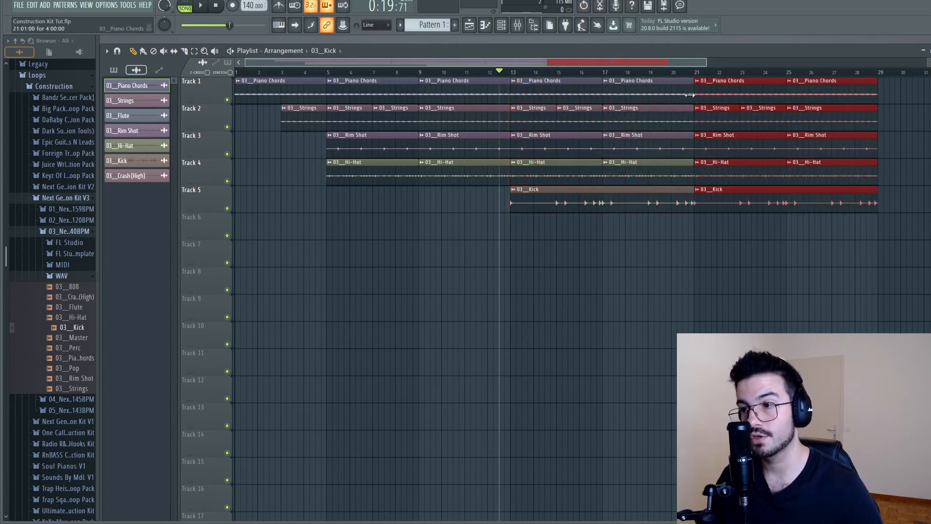
pyautogui.click(665, 91)
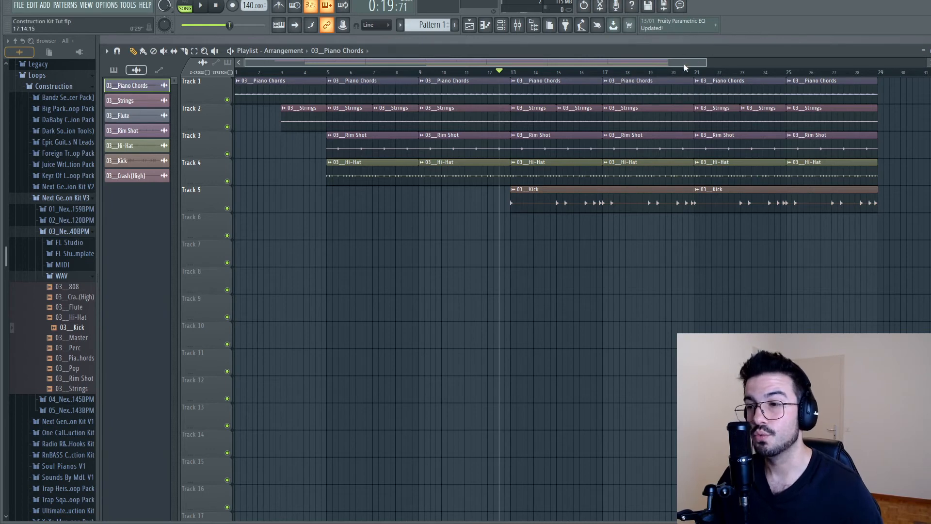
# Place the 808 loop on Track 6 at bar 21 and shorten it to end at bar 29.
pyautogui.moveTo(704, 61); pyautogui.dragTo(905, 62)
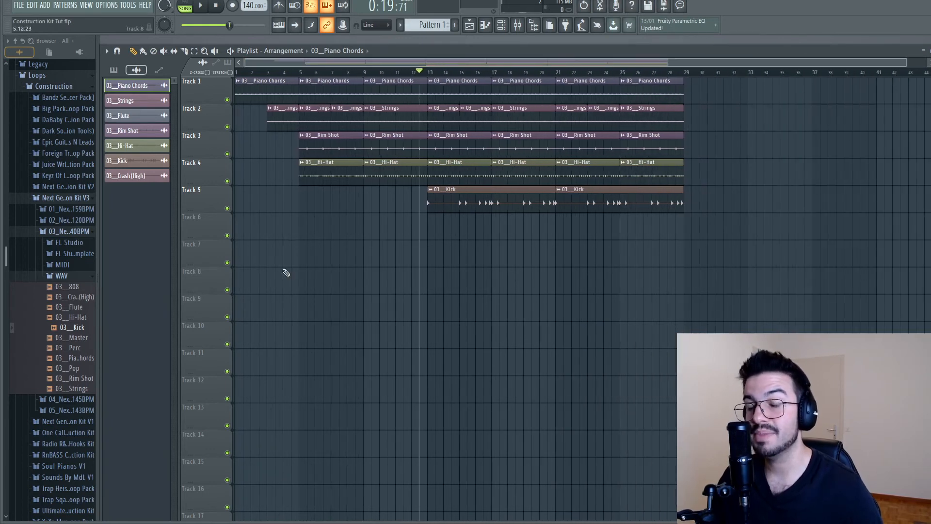
pyautogui.click(68, 288)
pyautogui.moveTo(68, 289); pyautogui.dragTo(555, 222)
pyautogui.press('c')
pyautogui.moveTo(685, 214); pyautogui.dragTo(688, 243)
pyautogui.rightClick(696, 218)
# Play the arrangement through the 808 section, briefly check the channel rack, and stop playback.
pyautogui.press('space')
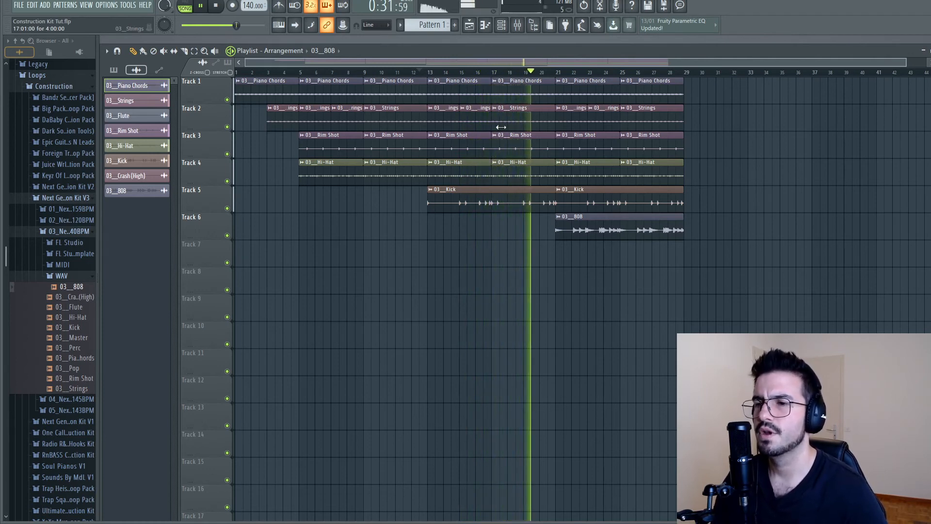
pyautogui.click(501, 25)
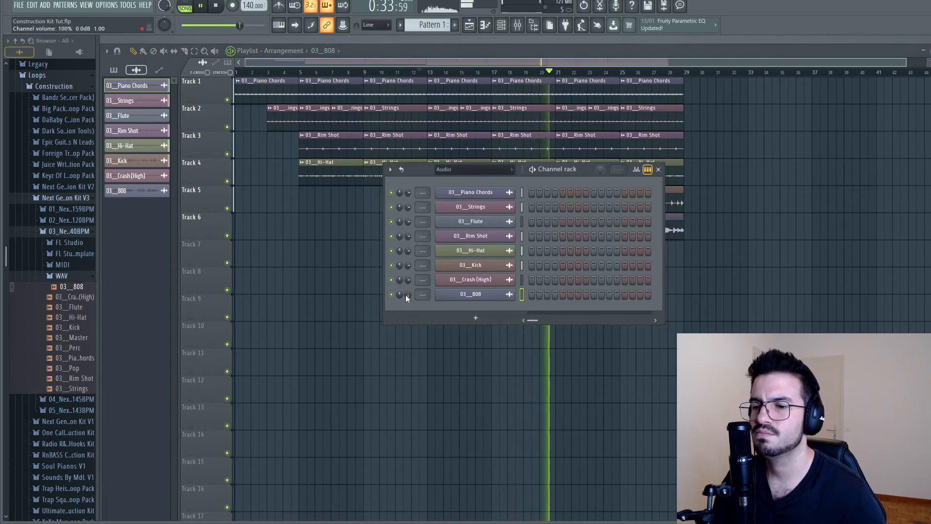
pyautogui.click(574, 49)
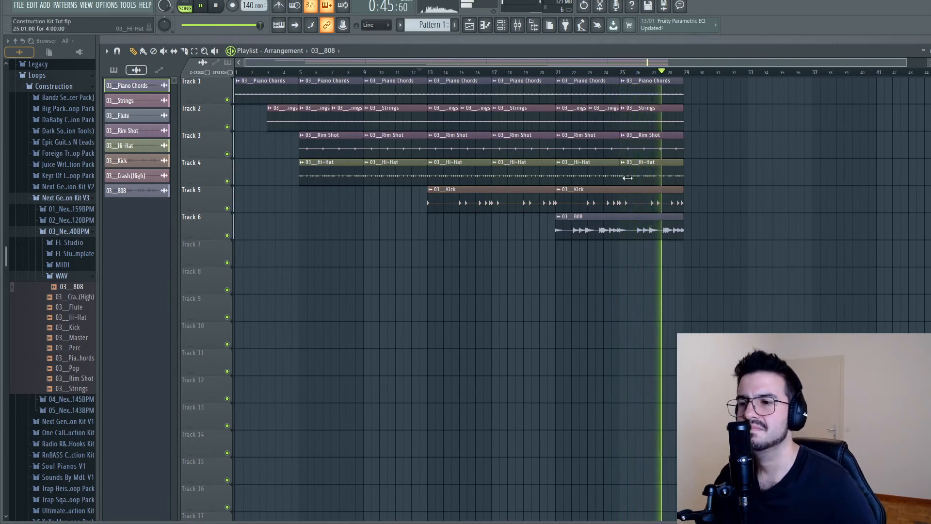
pyautogui.press('space')
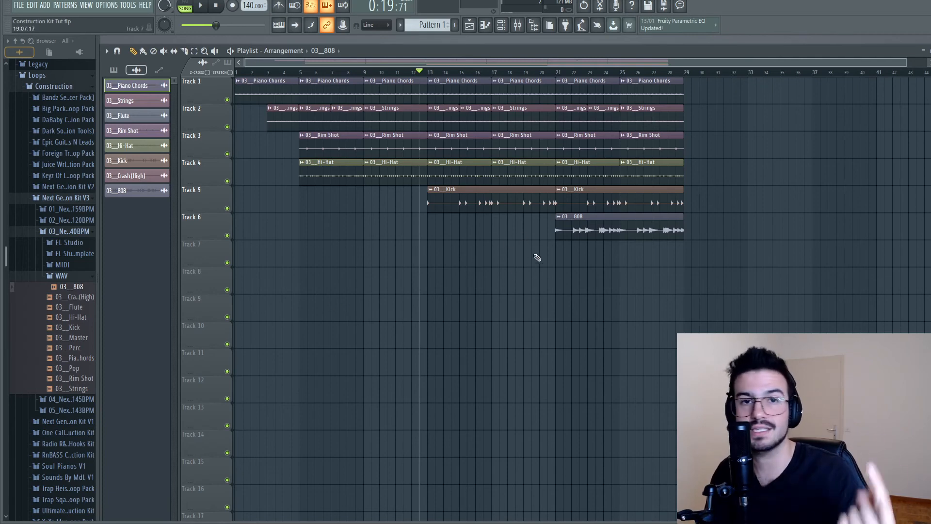
# Duplicate all clips between bars 21 and 29 on Tracks 1 to 6 so the copies start at bar 29.
pyautogui.moveTo(558, 264); pyautogui.dragTo(695, 63)
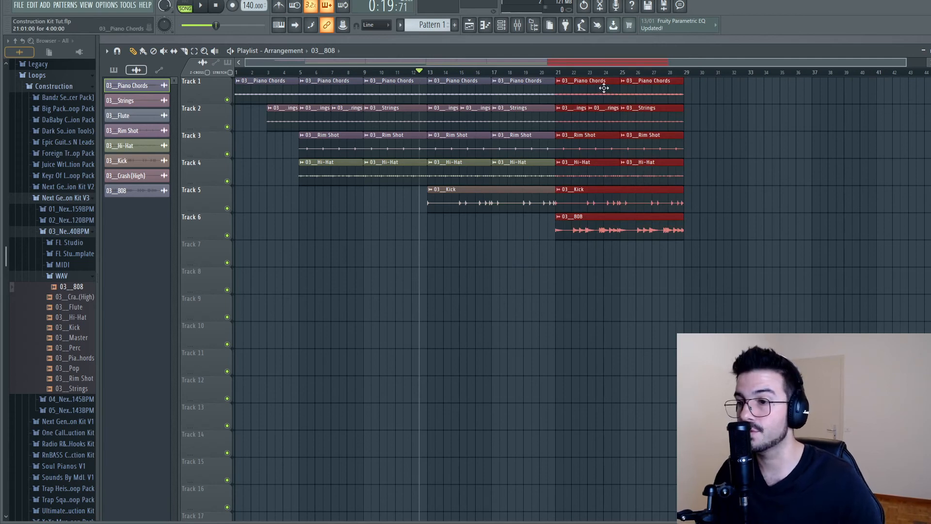
pyautogui.hotkey('ctrl', 'b')
pyautogui.click(668, 345)
# Place the Flute loop on Track 7 from bar 29 to bar 37 and play back from bar 25.
pyautogui.moveTo(76, 311); pyautogui.dragTo(619, 251)
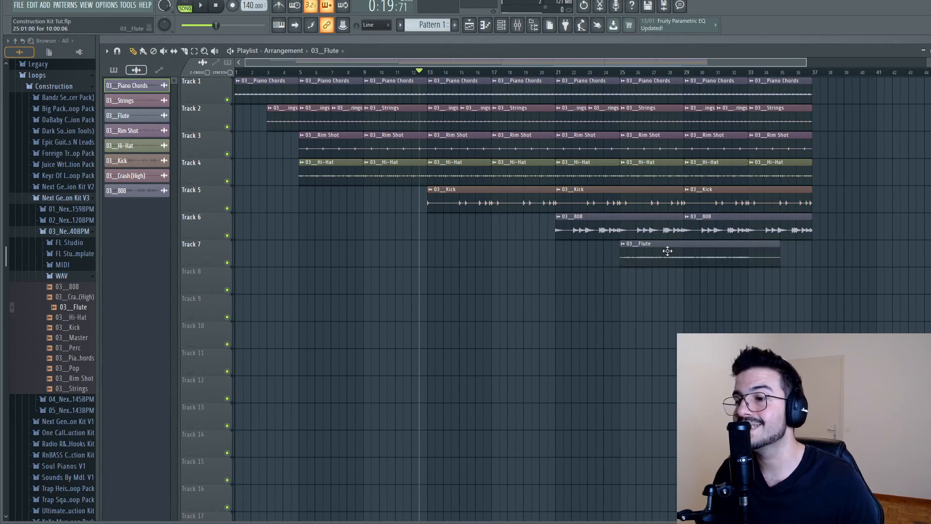
pyautogui.moveTo(659, 244); pyautogui.dragTo(741, 249)
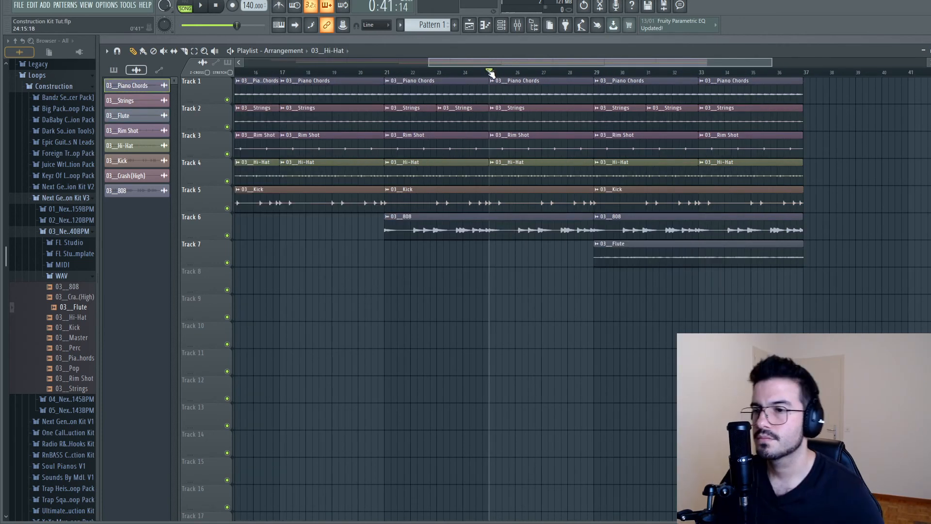
pyautogui.press('space')
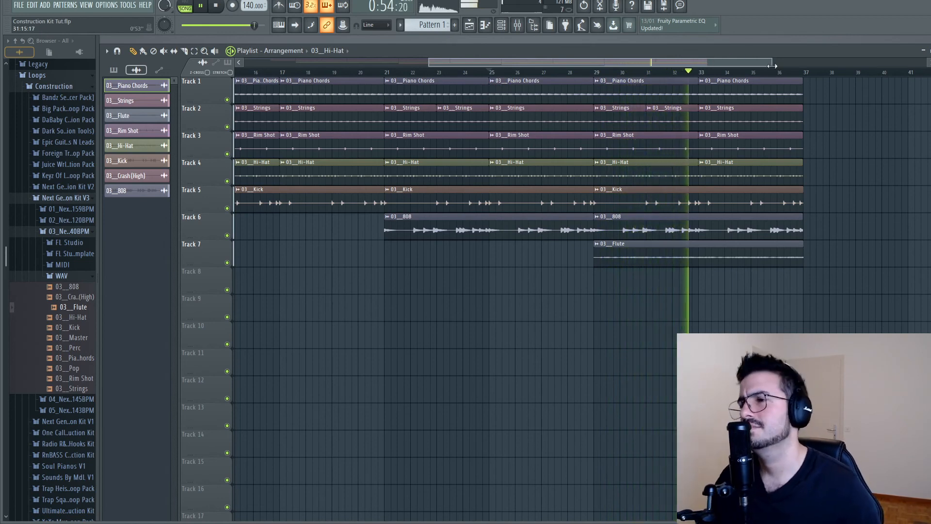
pyautogui.moveTo(772, 66); pyautogui.dragTo(923, 64)
pyautogui.moveTo(428, 62); pyautogui.dragTo(342, 62)
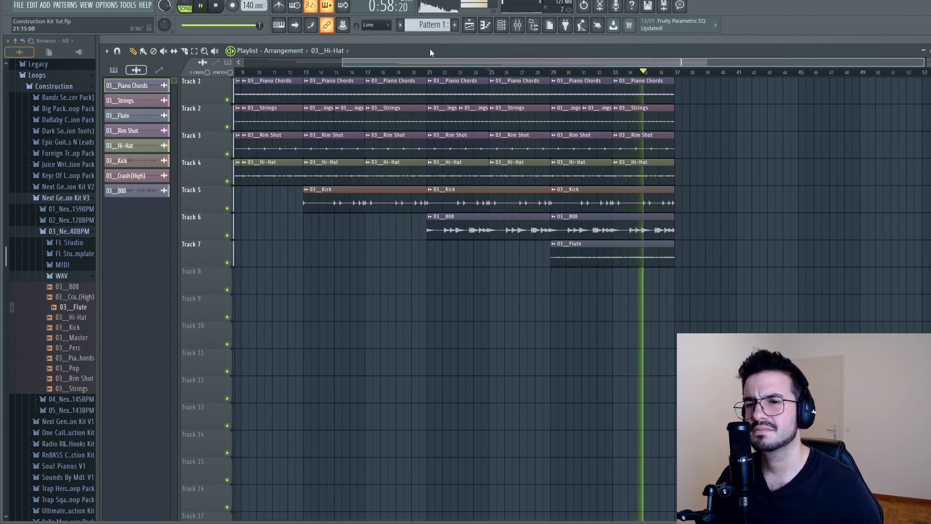
pyautogui.moveTo(344, 62); pyautogui.dragTo(245, 63)
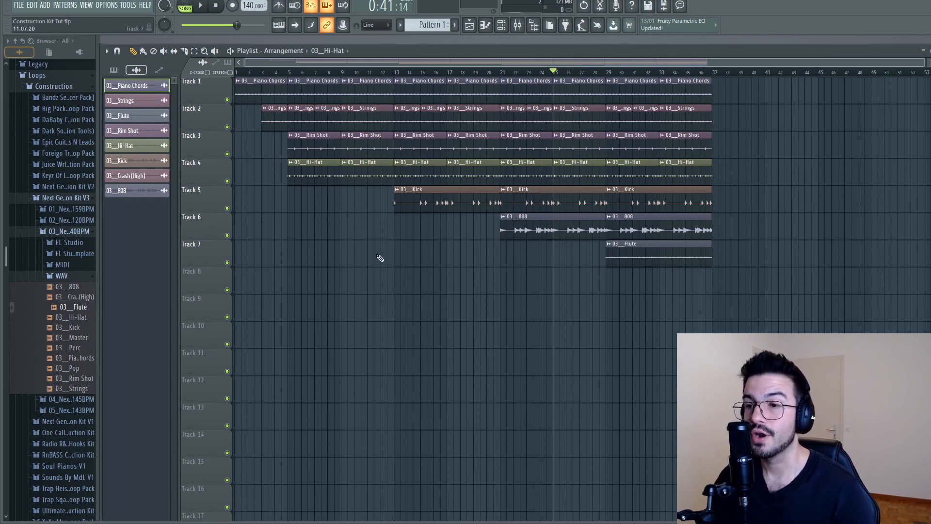
# Duplicate the entire arrangement on Tracks 1 to 7 so the copy starts at bar 37, and set the playback position to bar 71.
pyautogui.moveTo(778, 323); pyautogui.dragTo(78, 68)
pyautogui.hotkey('ctrl', 'b')
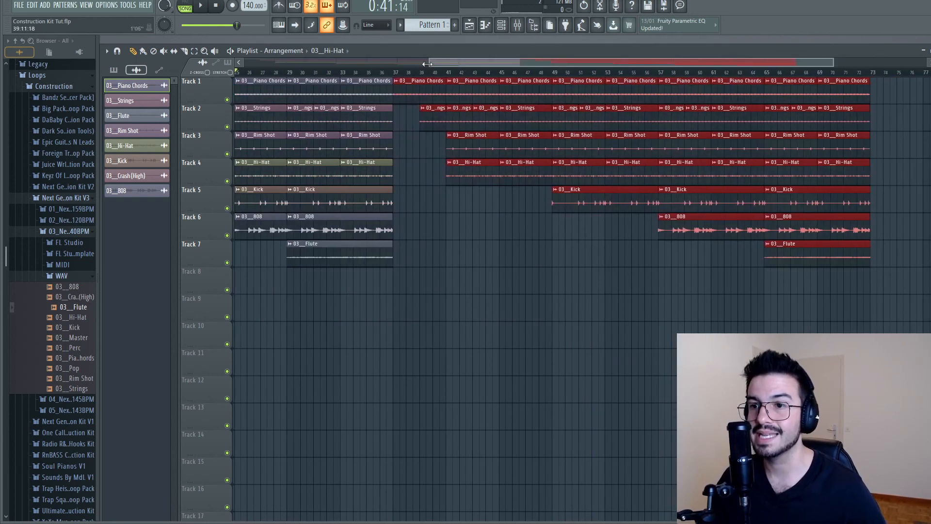
pyautogui.moveTo(427, 64); pyautogui.dragTo(244, 64)
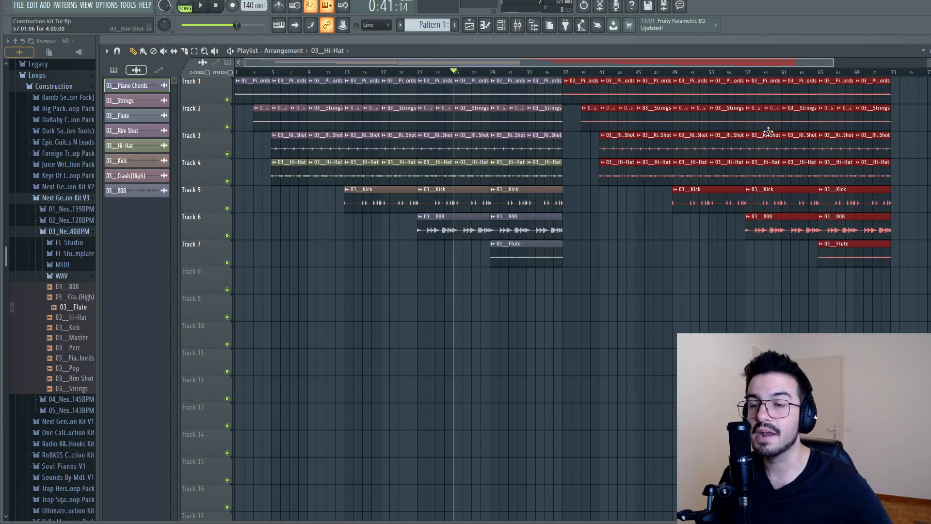
pyautogui.click(827, 72)
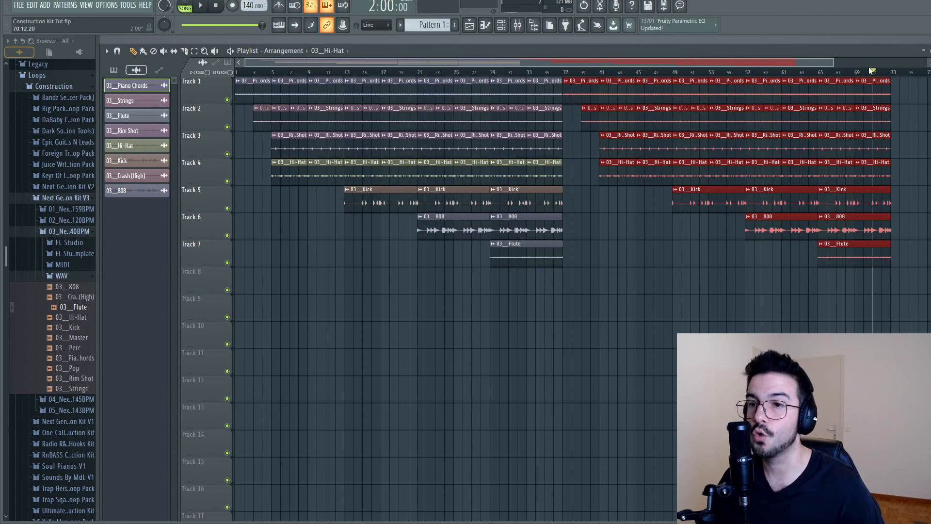
pyautogui.moveTo(833, 61); pyautogui.dragTo(897, 61)
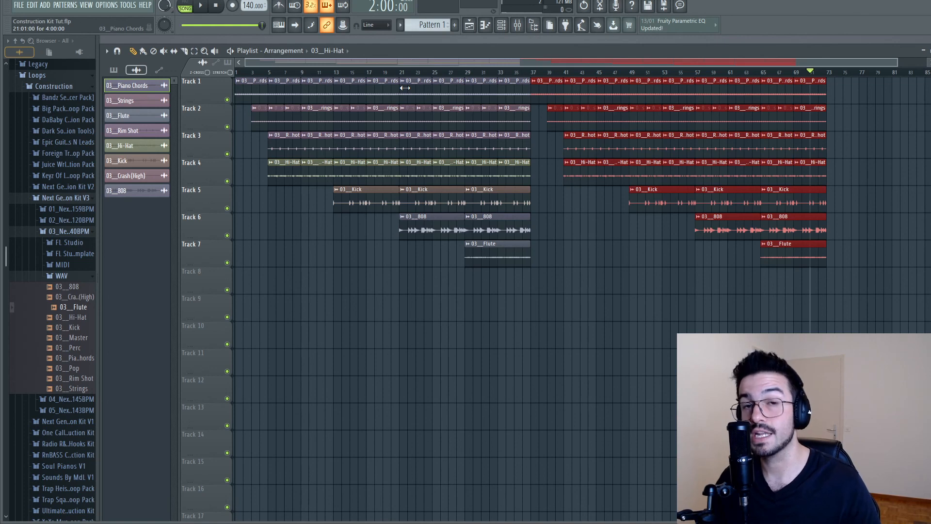
# Try deleting the duplicated clips from bar 37 onward, undo the deletion, and clear the selection.
pyautogui.press('Delete')
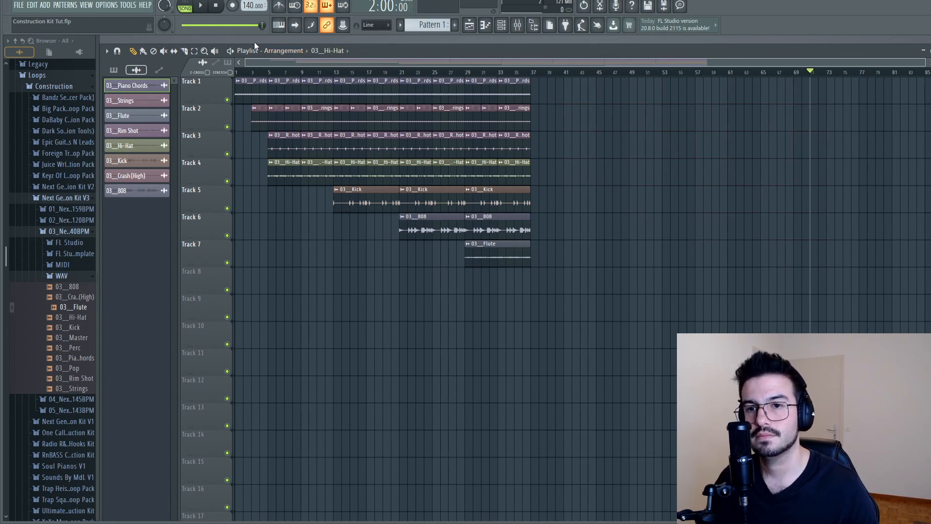
pyautogui.hotkey('ctrl', 'z')
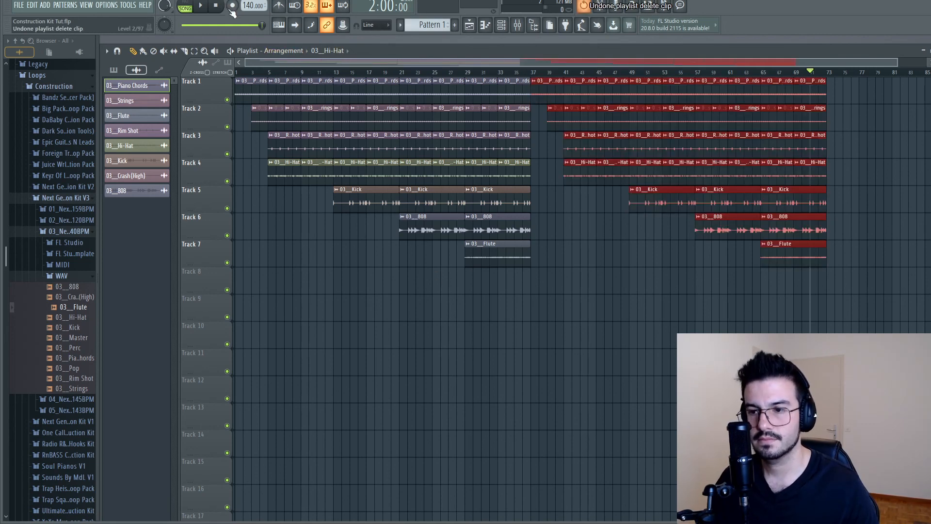
pyautogui.keyDown('ctrl'); pyautogui.click(684, 314); pyautogui.keyUp('ctrl')
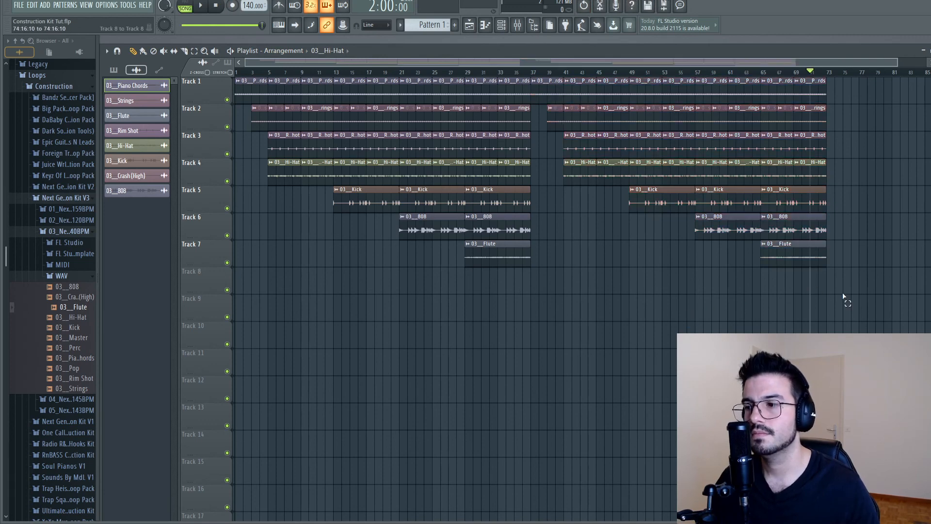